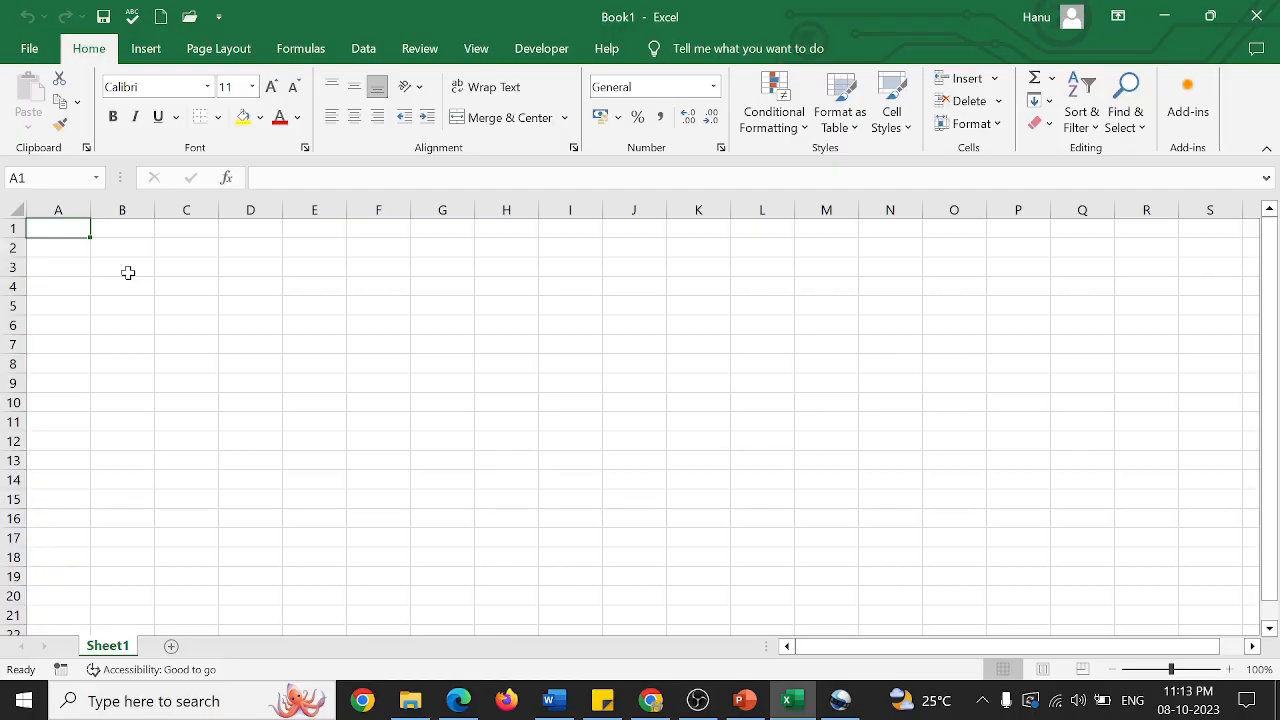
Step: Enter the column headings S.no, Date and Amount Spent in cells B3 to D3
left_click(134, 271)
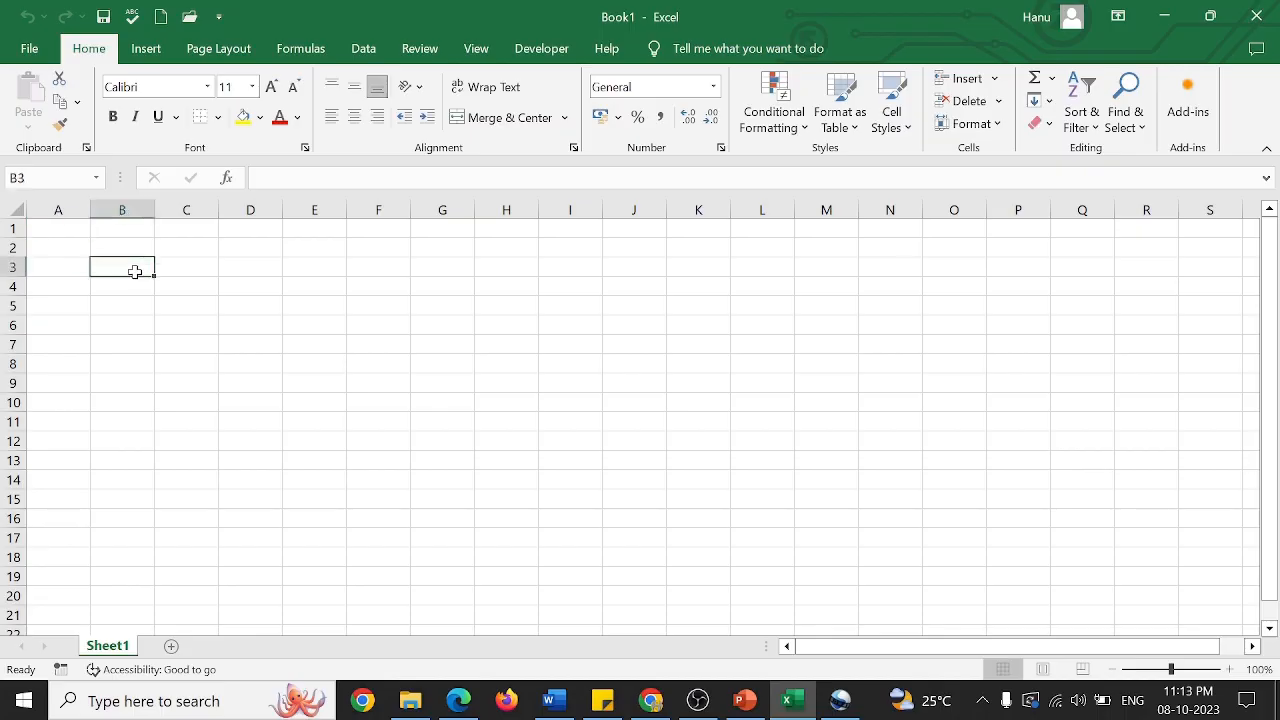
type("S.no")
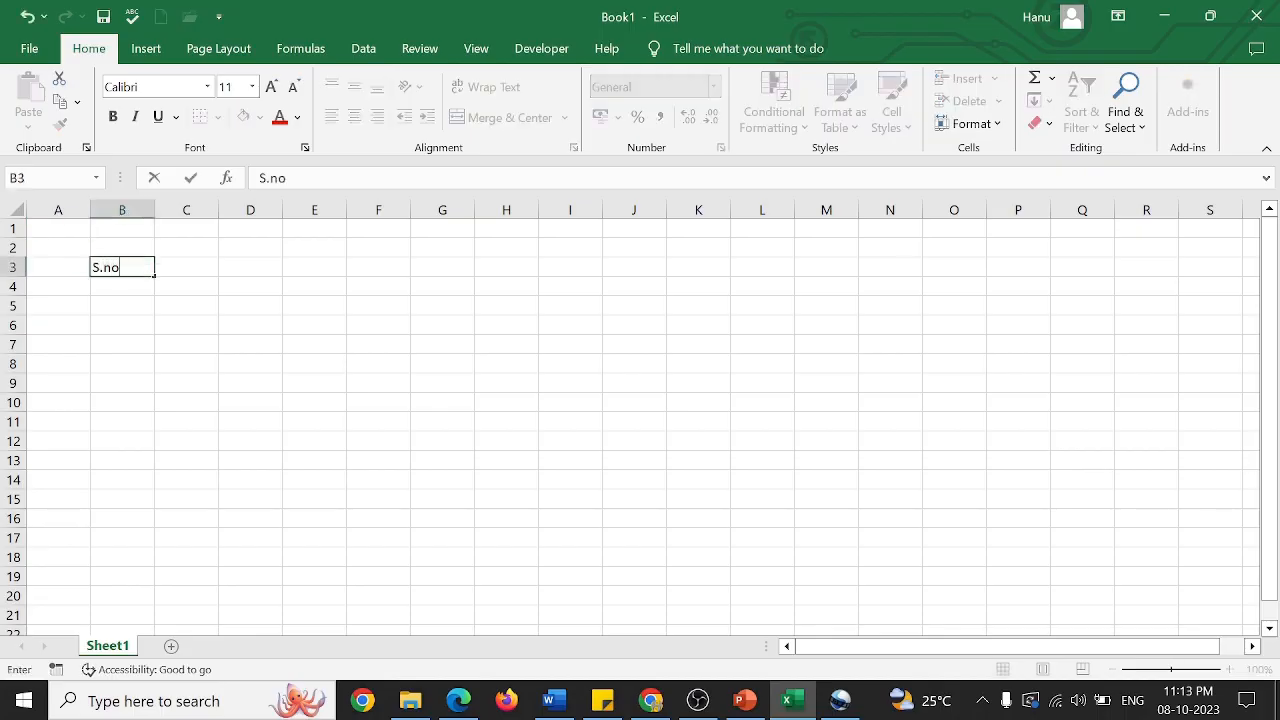
left_click(183, 271)
type("Date")
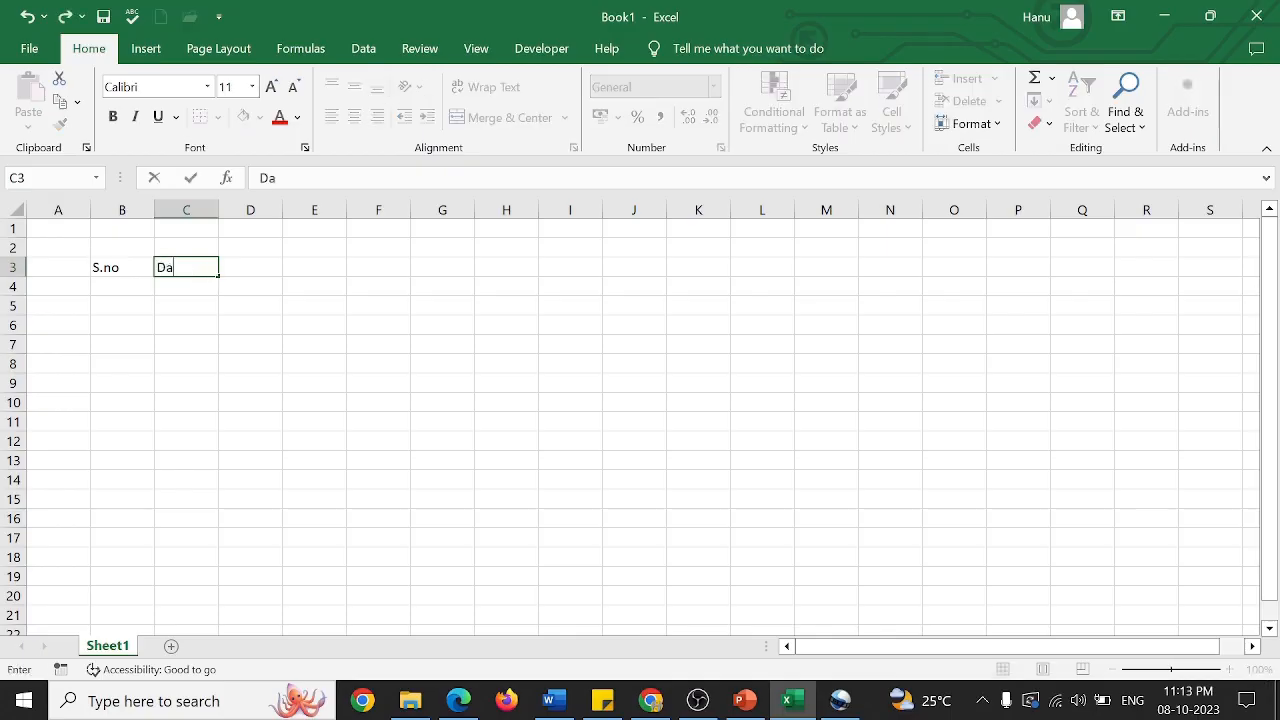
left_click(239, 269)
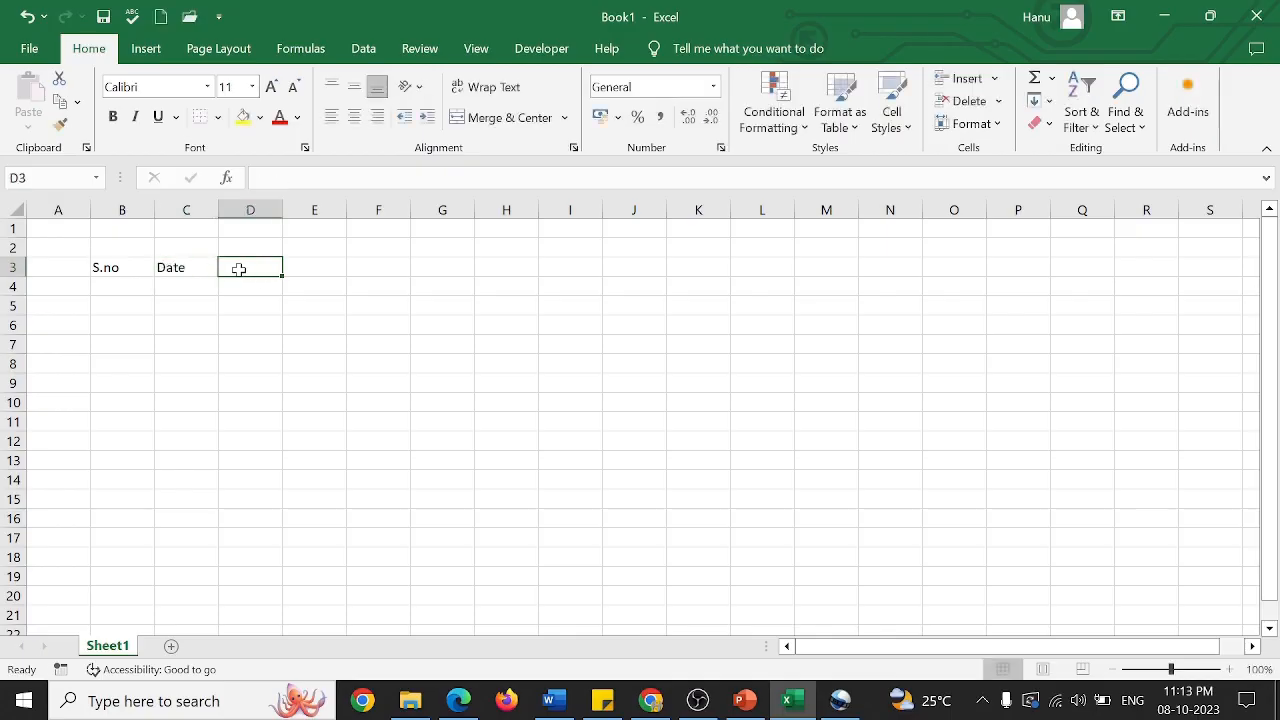
type("am")
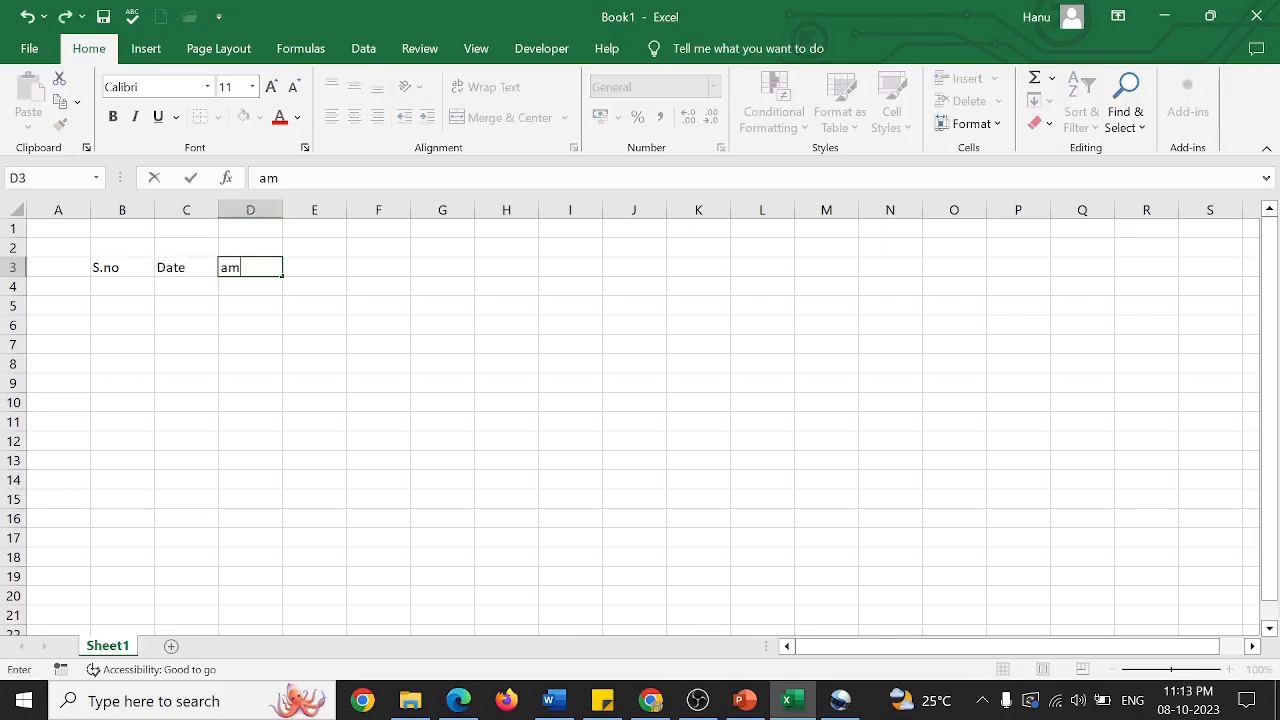
type("t")
key("BackSpace")
key("BackSpace")
type("Amount ")
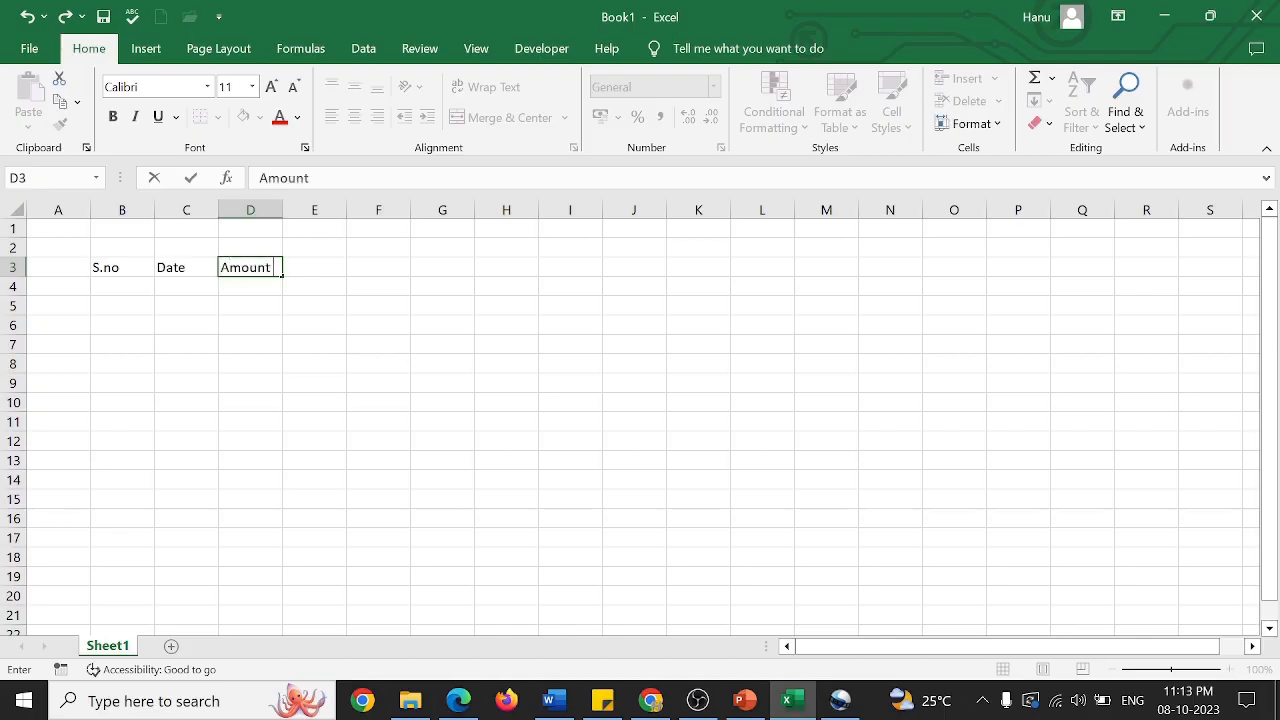
type("Spent")
key("Return")
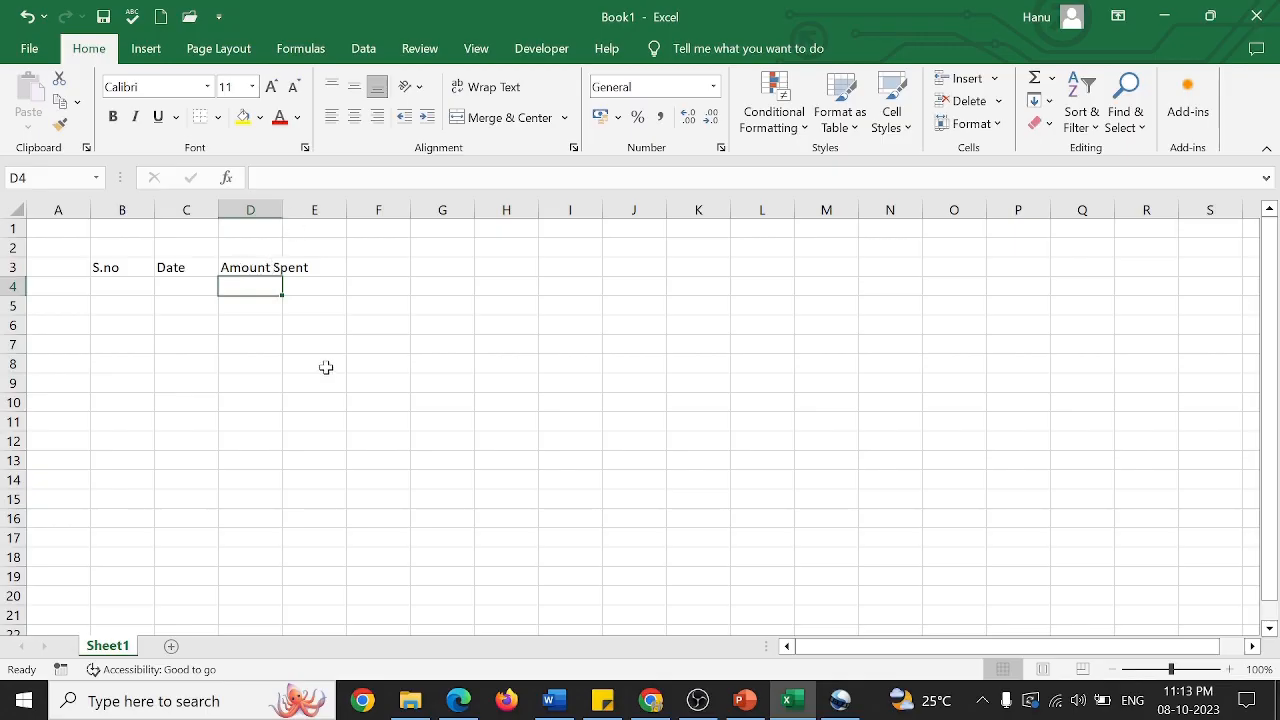
left_click(117, 267)
left_click(132, 250)
left_click(140, 233)
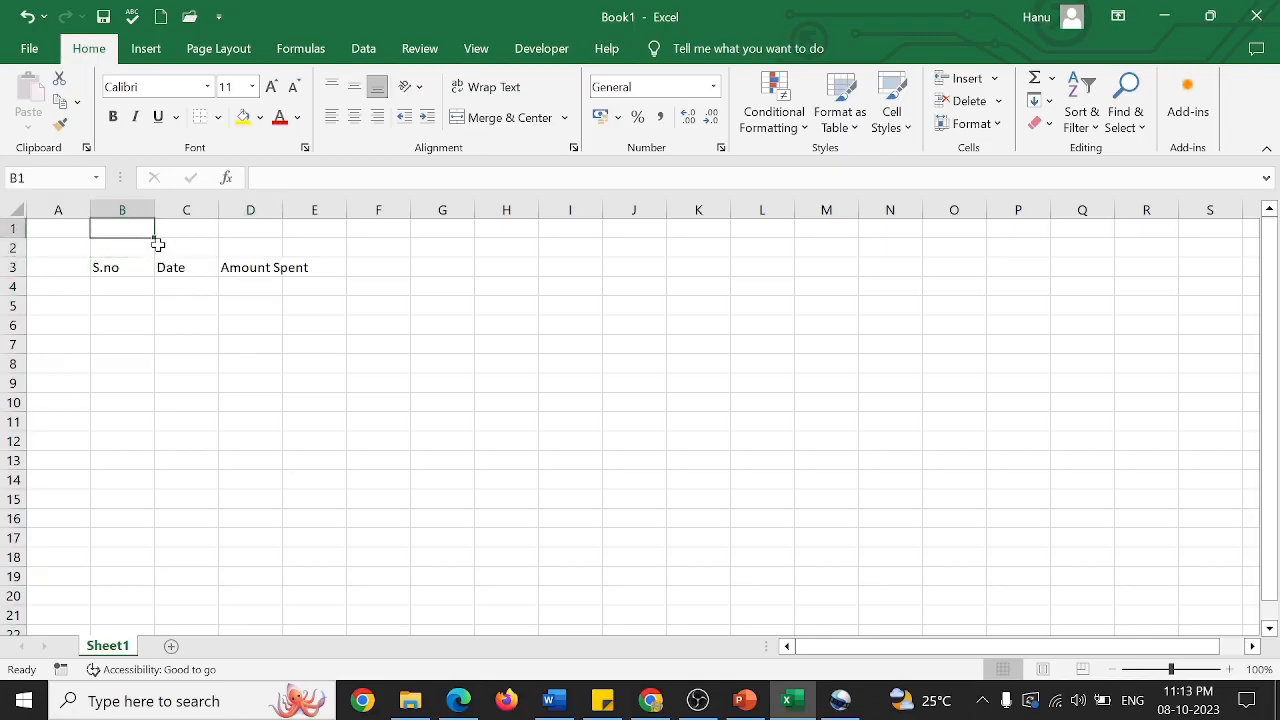
left_click(117, 266)
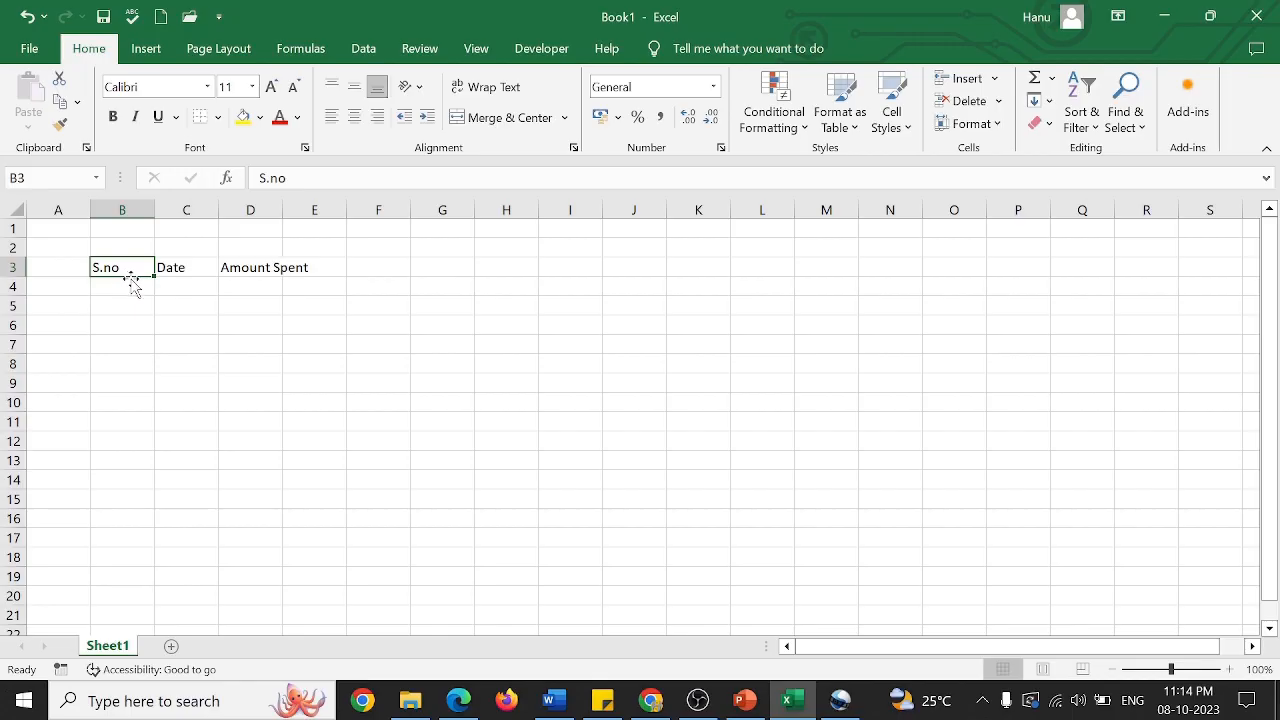
Step: Autofit column D to the Amount Spent heading and make the headings in B3:D3 bold
left_click(250, 267)
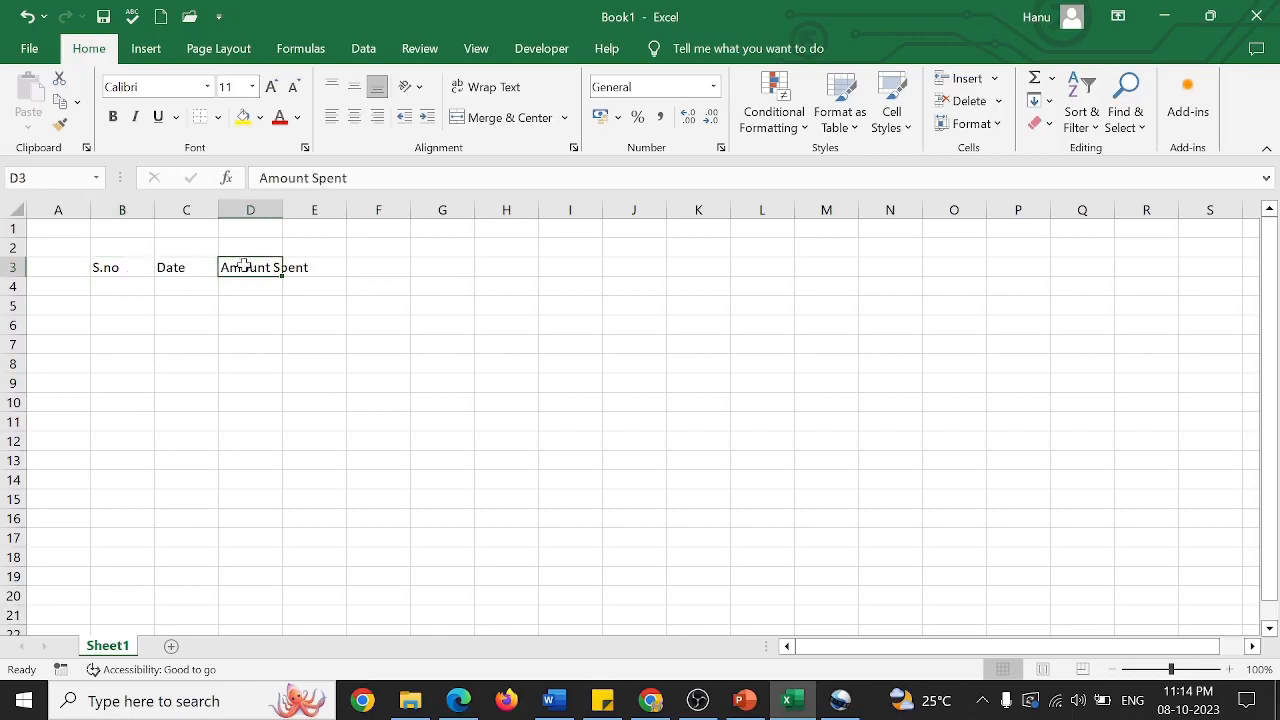
double_click(283, 208)
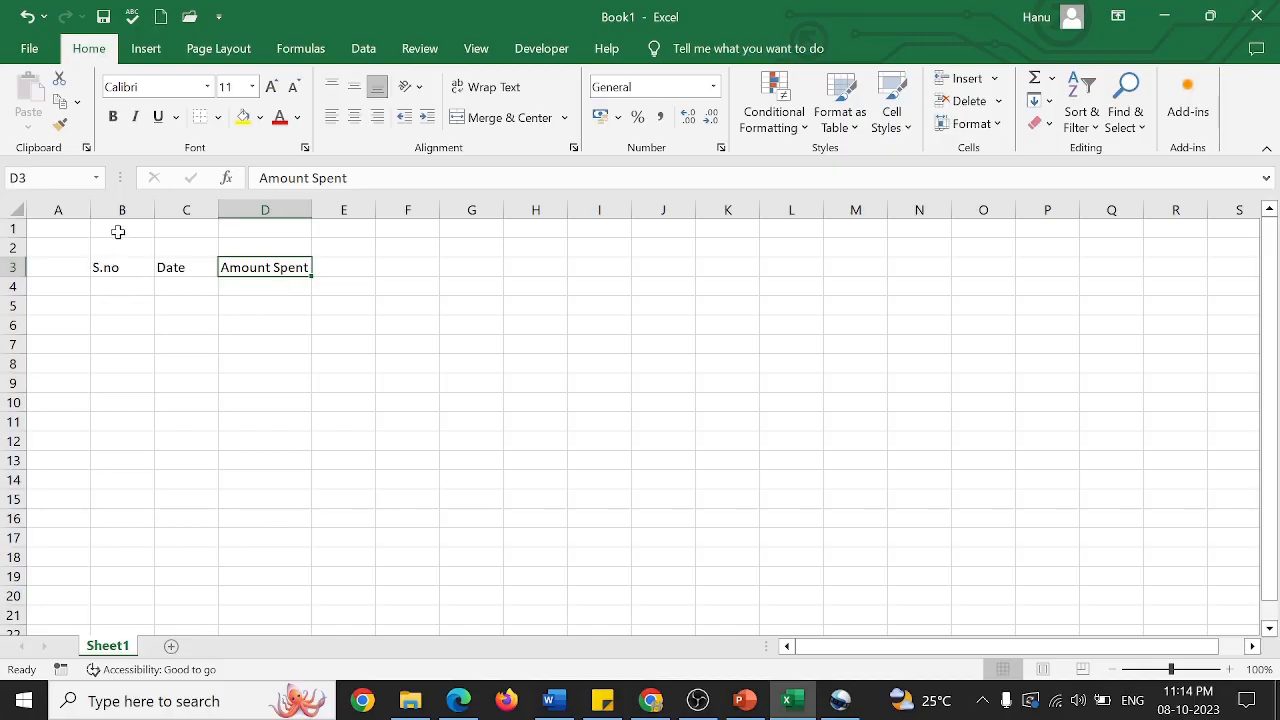
left_click_drag(118, 231, 361, 448)
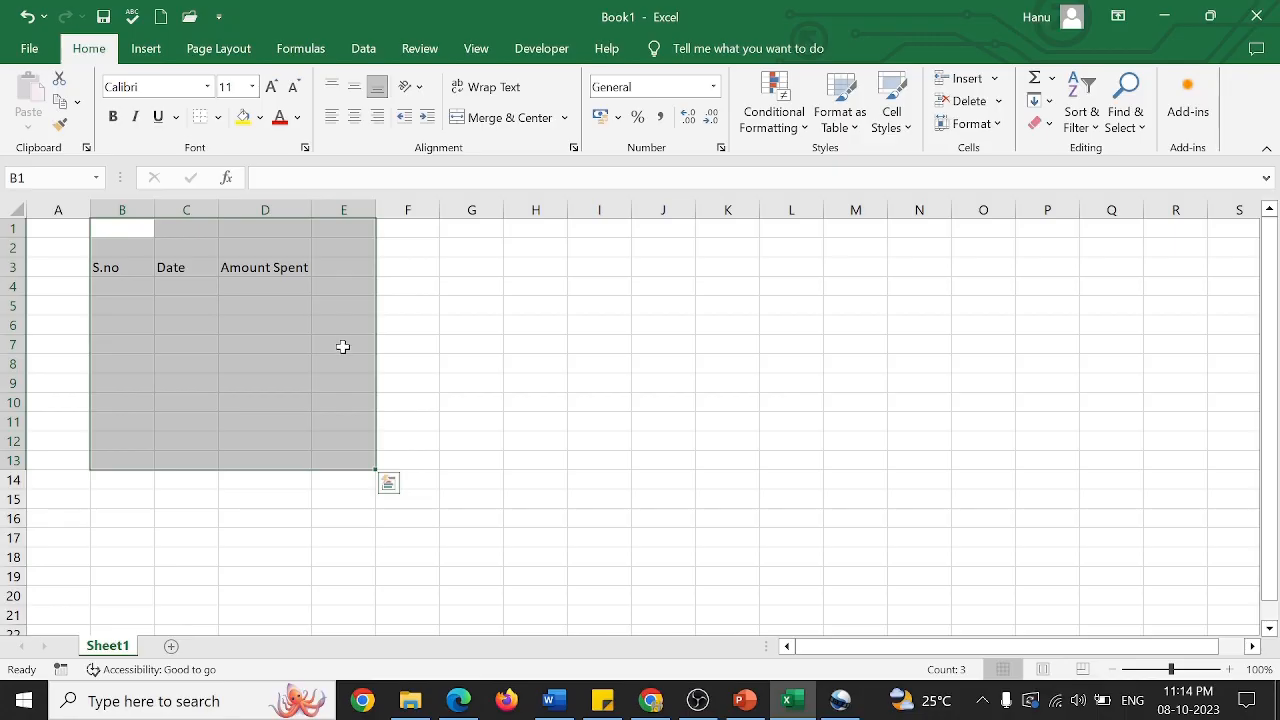
left_click(456, 305)
left_click_drag(110, 266, 276, 278)
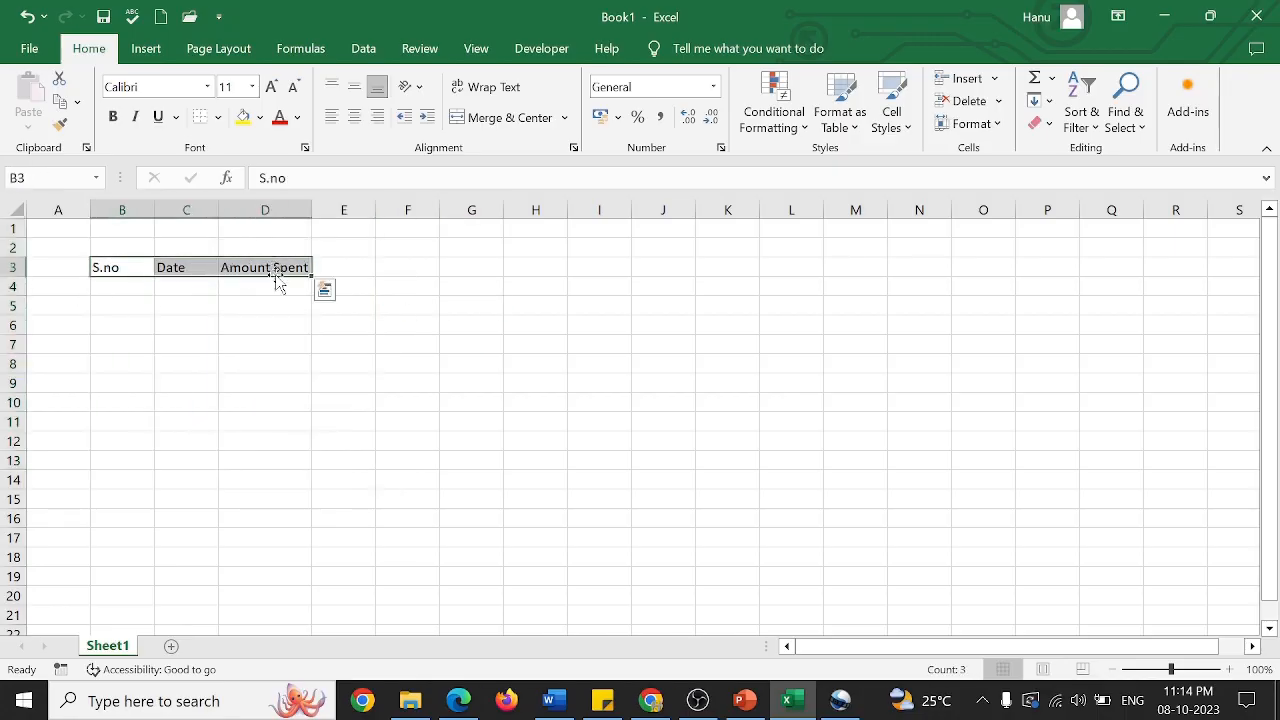
left_click(113, 118)
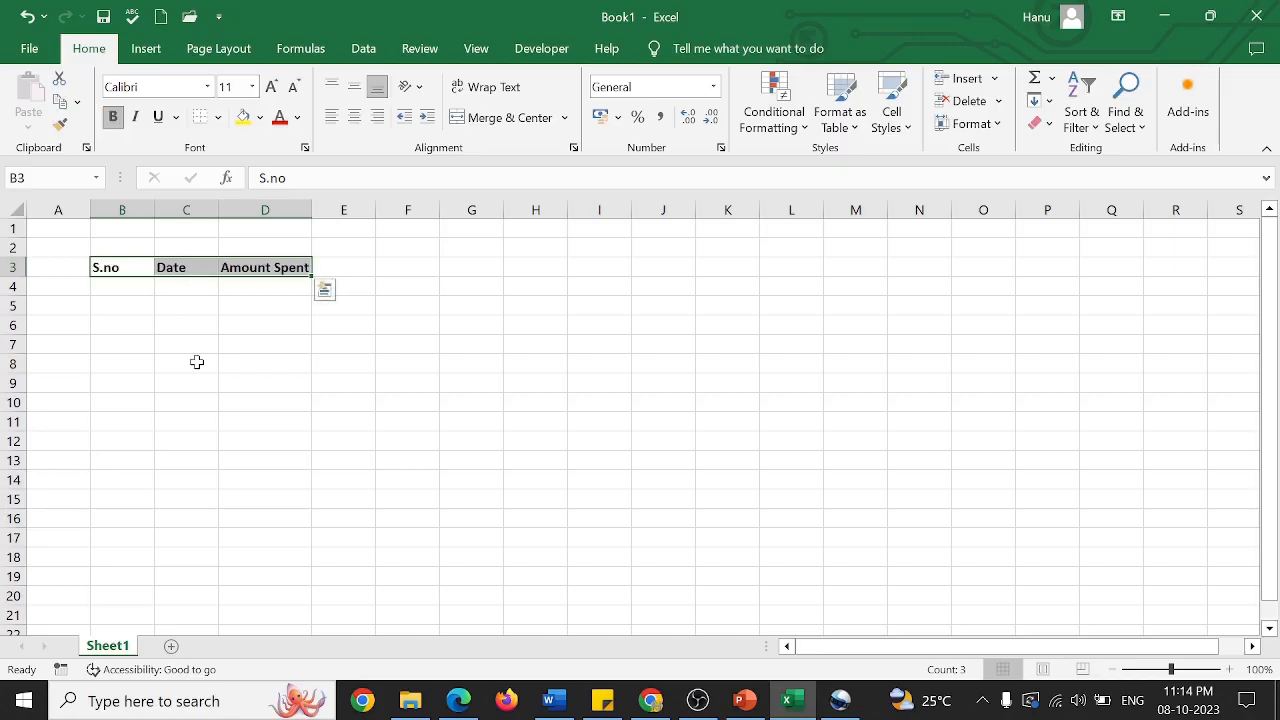
left_click(166, 360)
Step: Enter the serial numbers 1, 2 and 3 under the S.no heading in cells B4 to B6
left_click(134, 286)
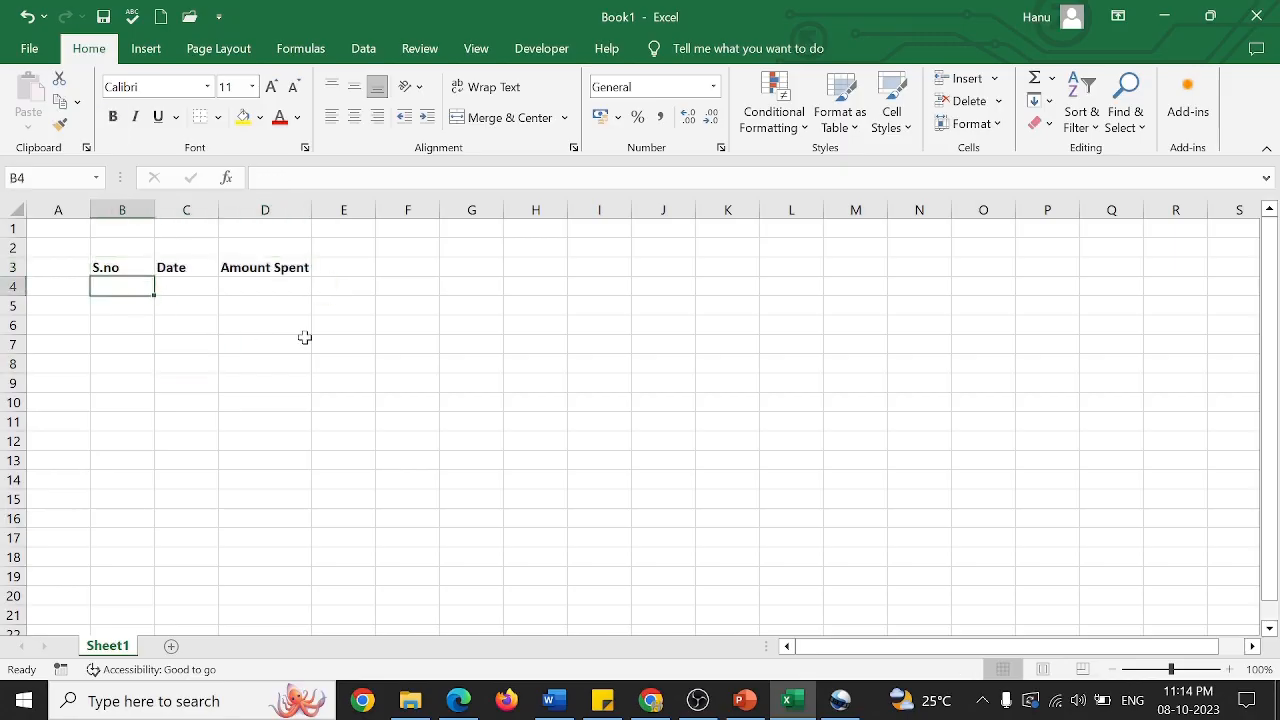
type("1")
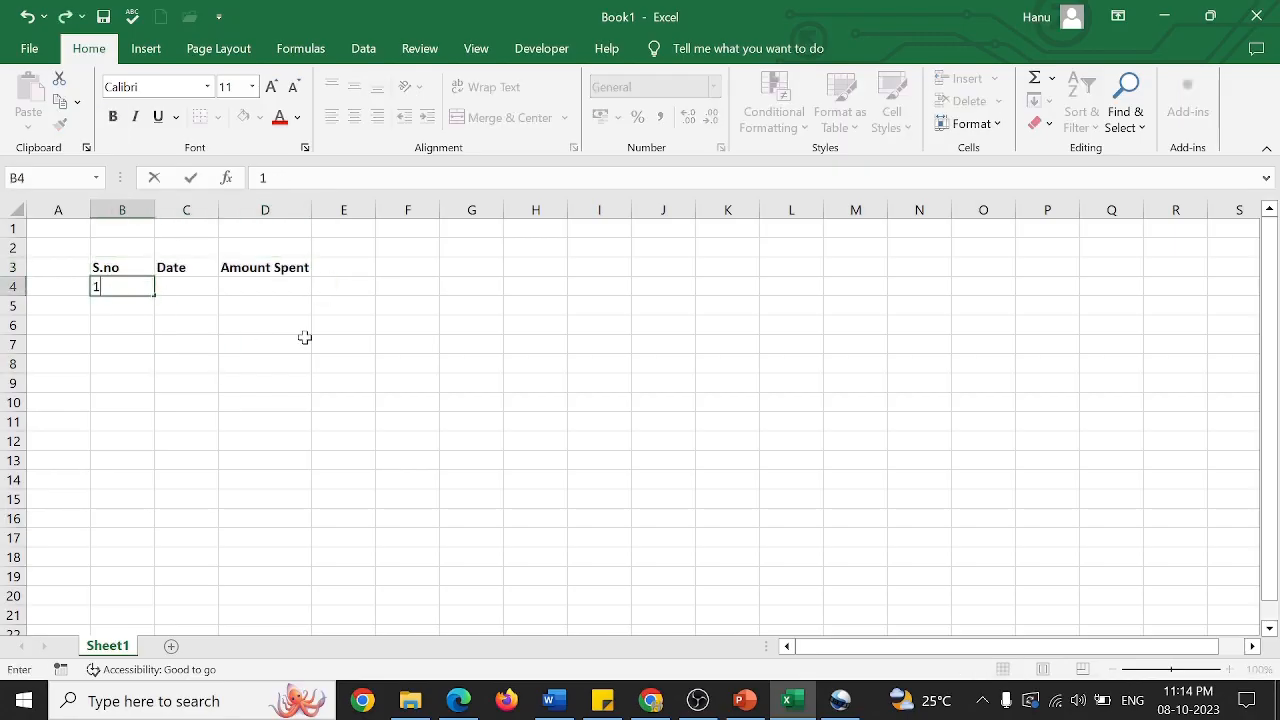
key("Return")
type("2")
key("Return")
type("3")
key("Return")
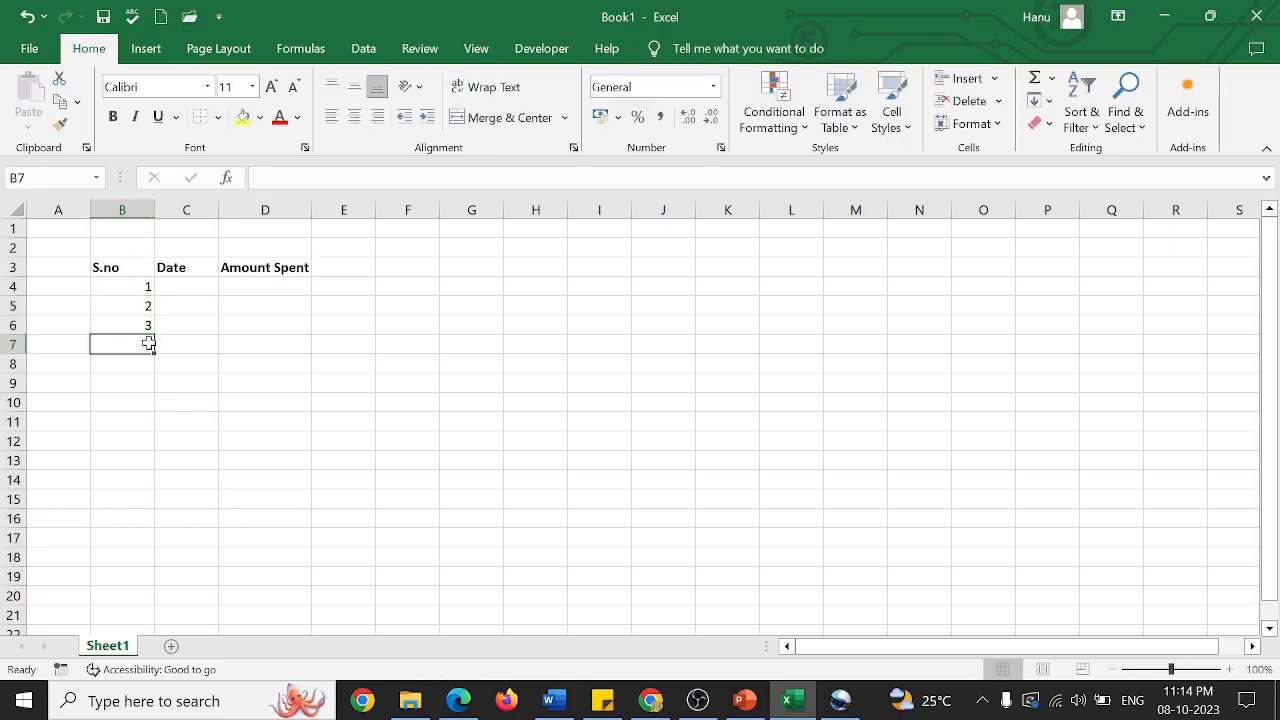
Step: Centre the contents of the whole S.no column B horizontally
left_click(138, 208)
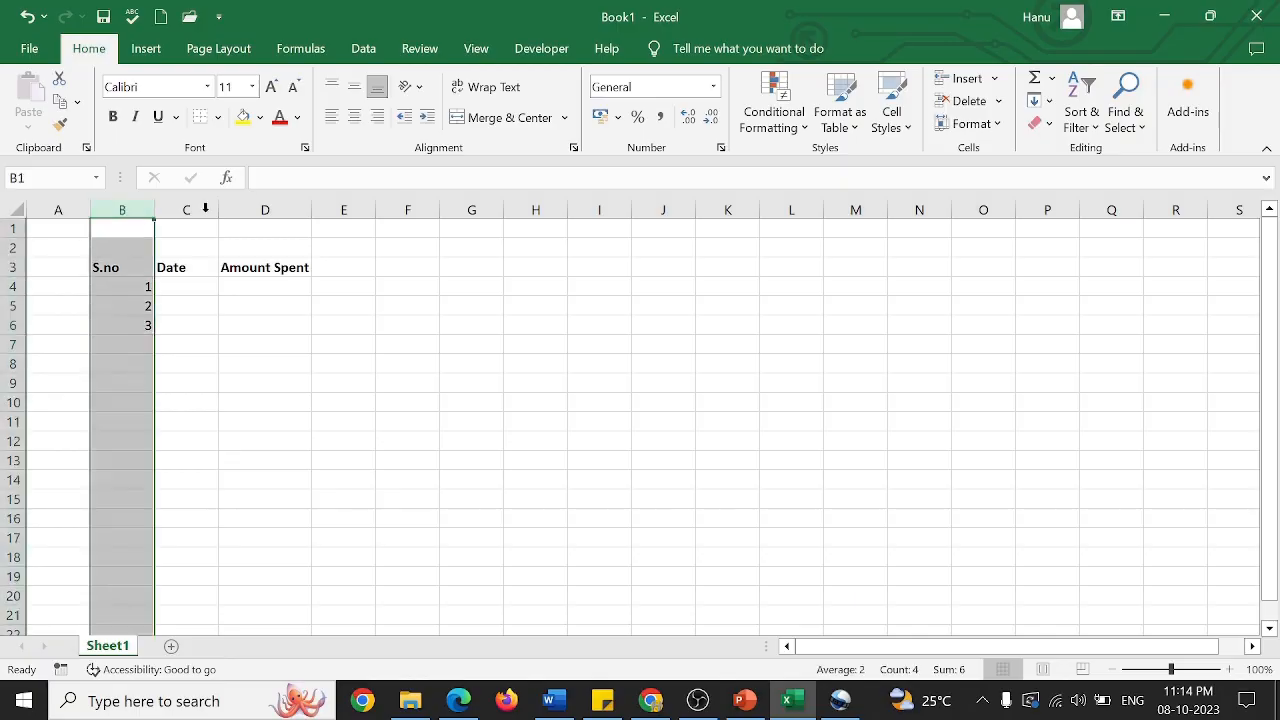
left_click(354, 118)
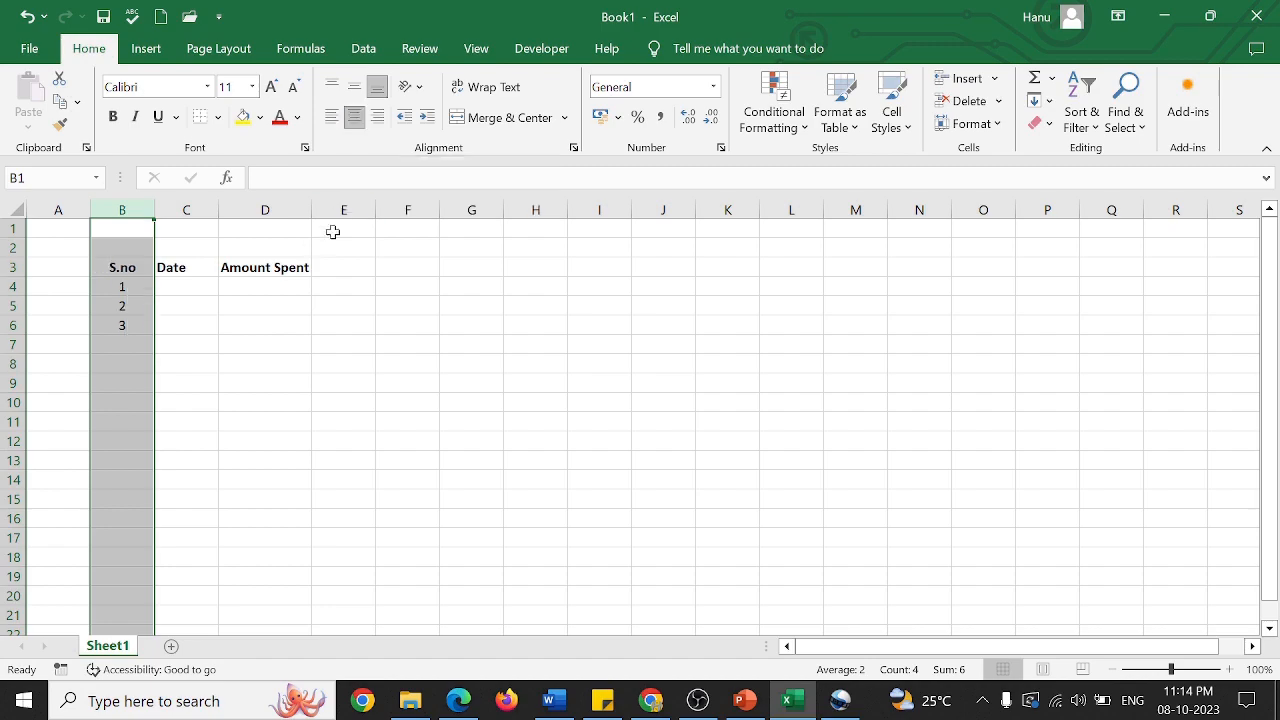
left_click(333, 330)
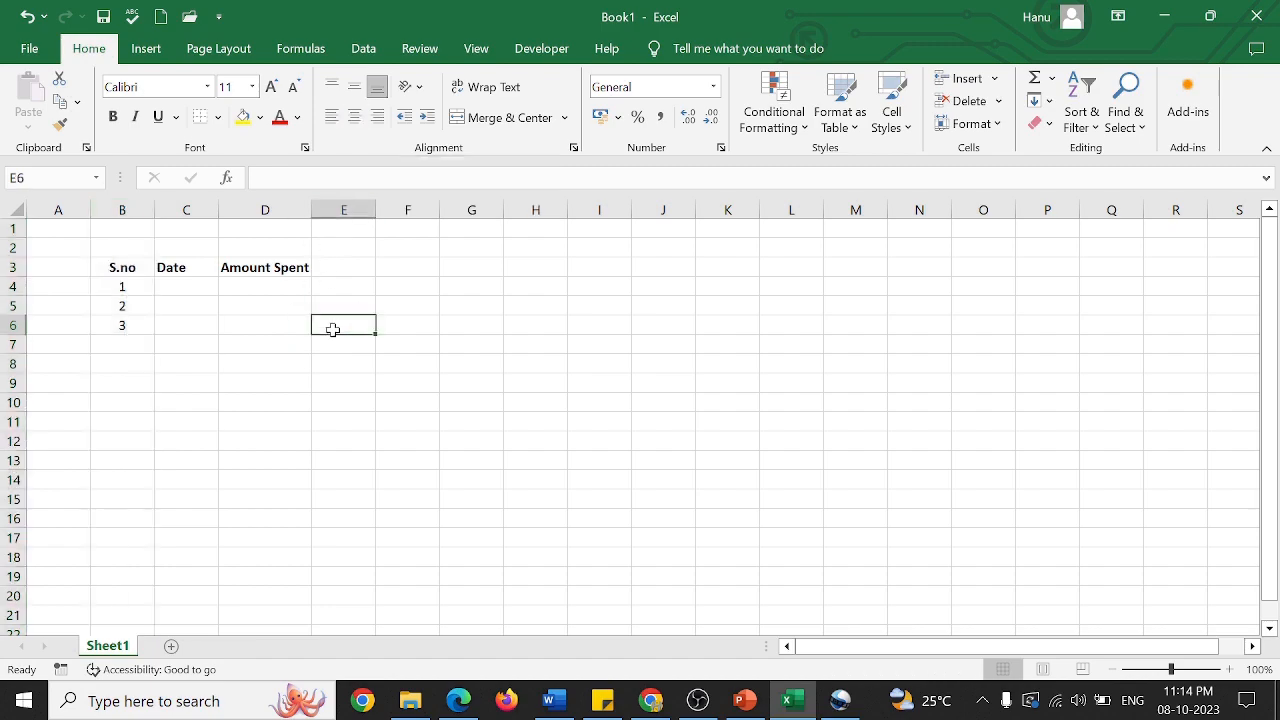
Step: Fill in row 4 with the date 07-10-23 in C4 and the amount 100 in D4
left_click(191, 291)
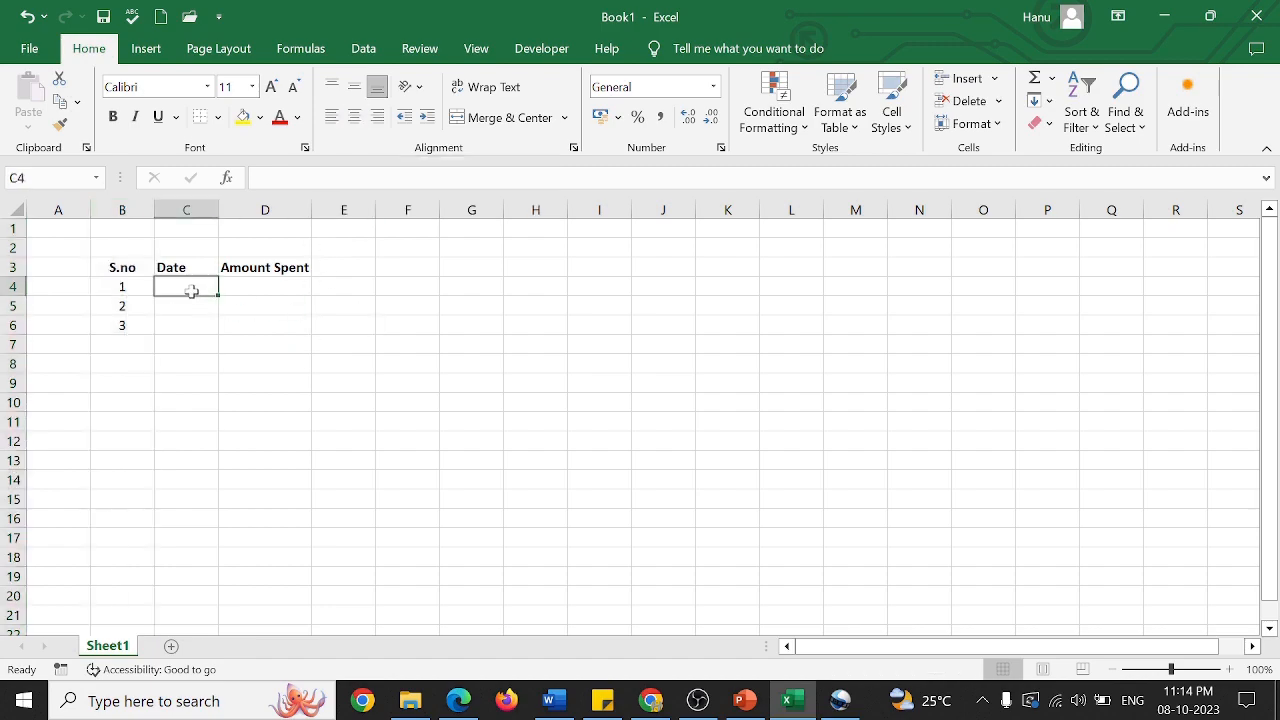
type("07-")
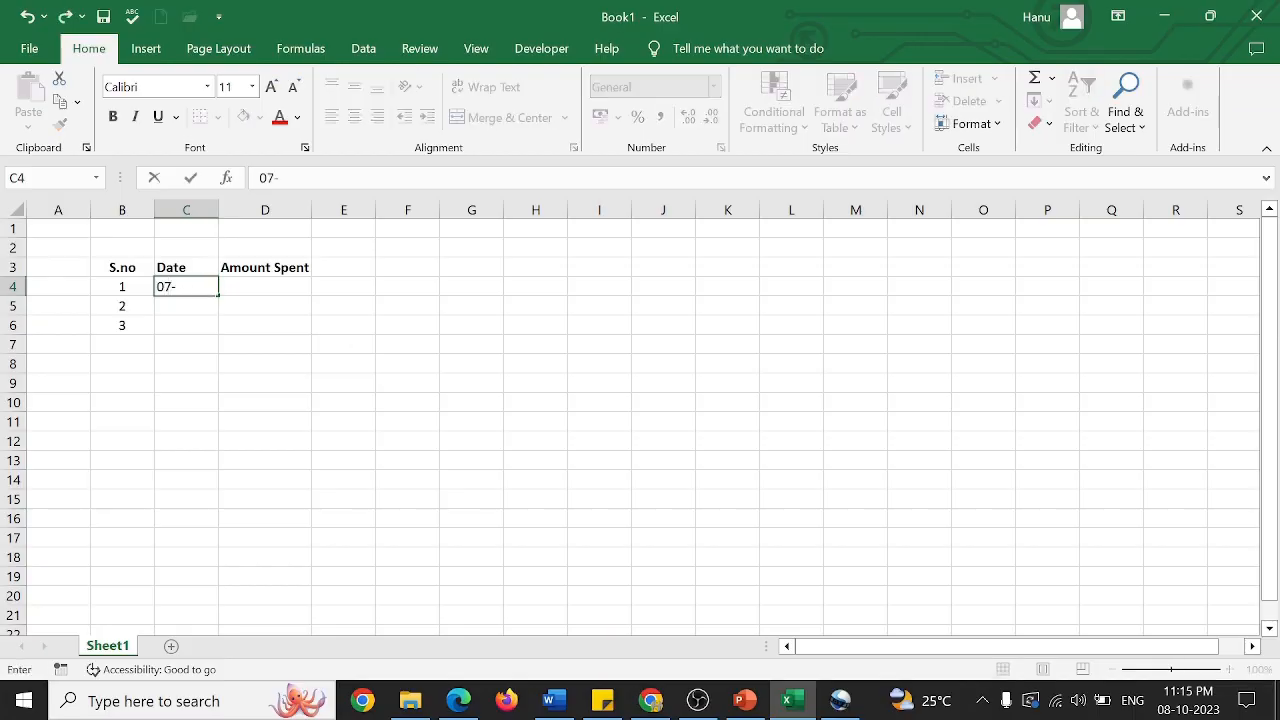
type("10-23")
key("Return")
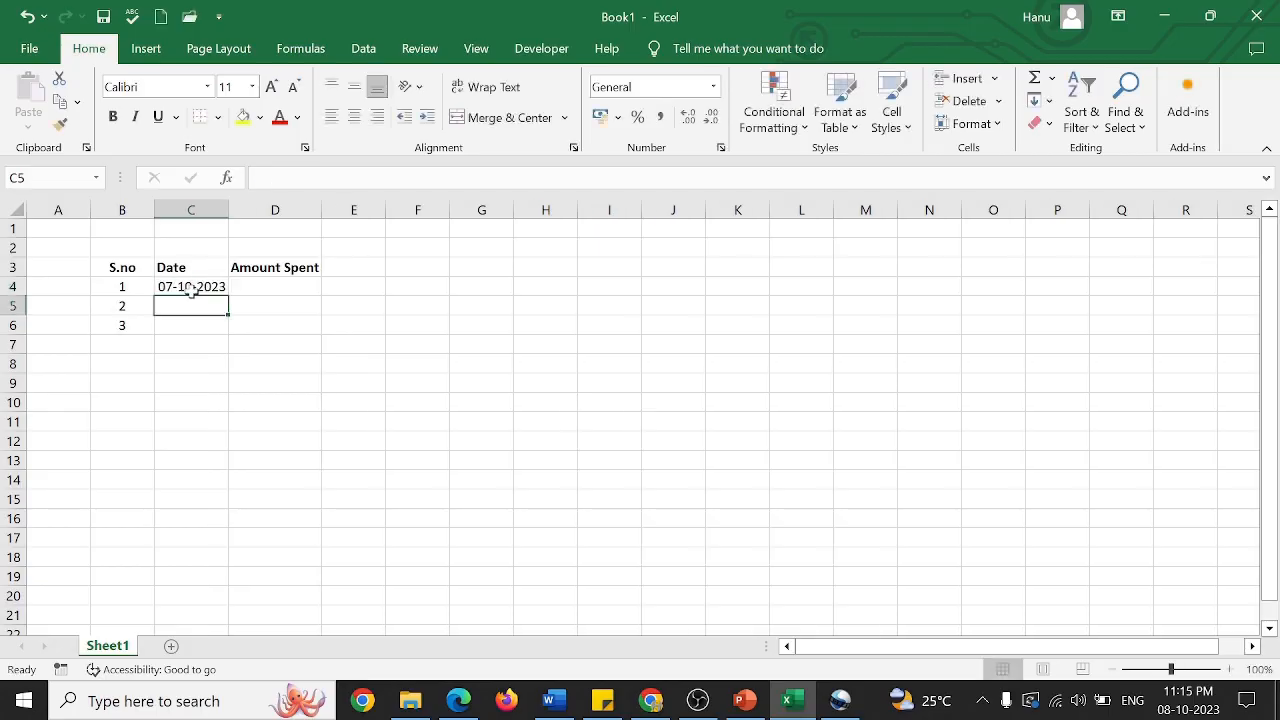
left_click(296, 291)
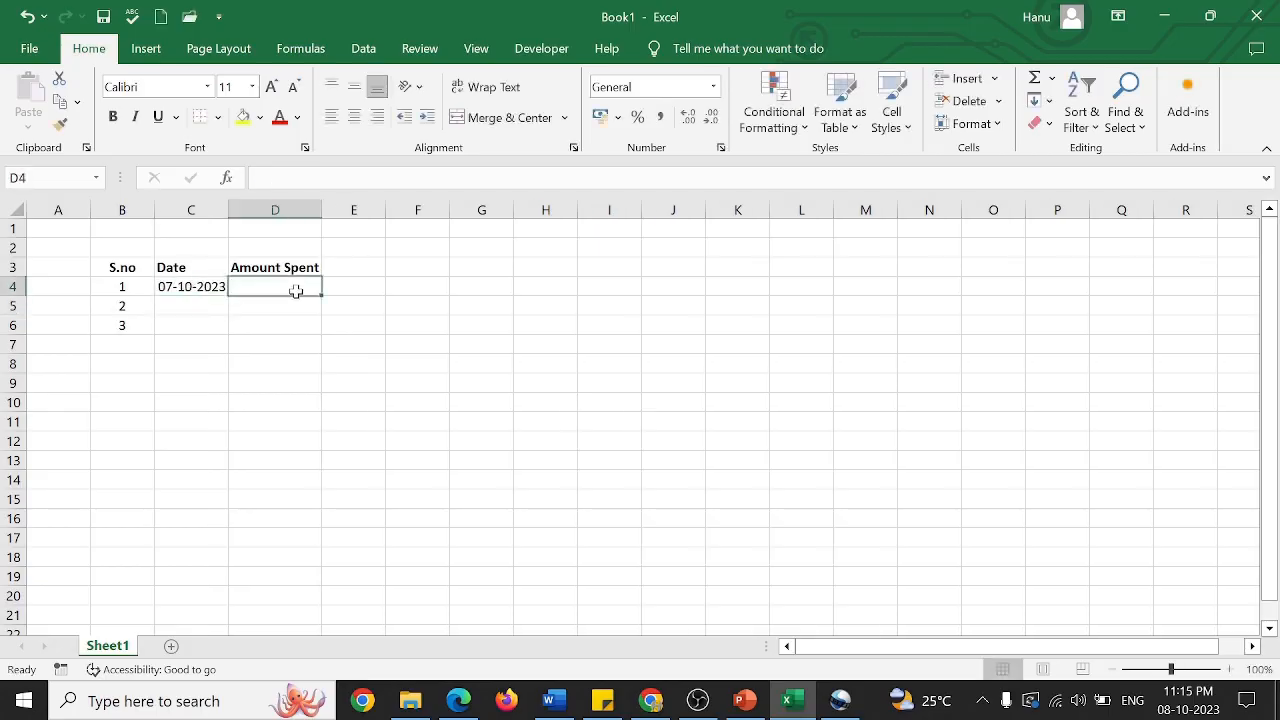
type("100")
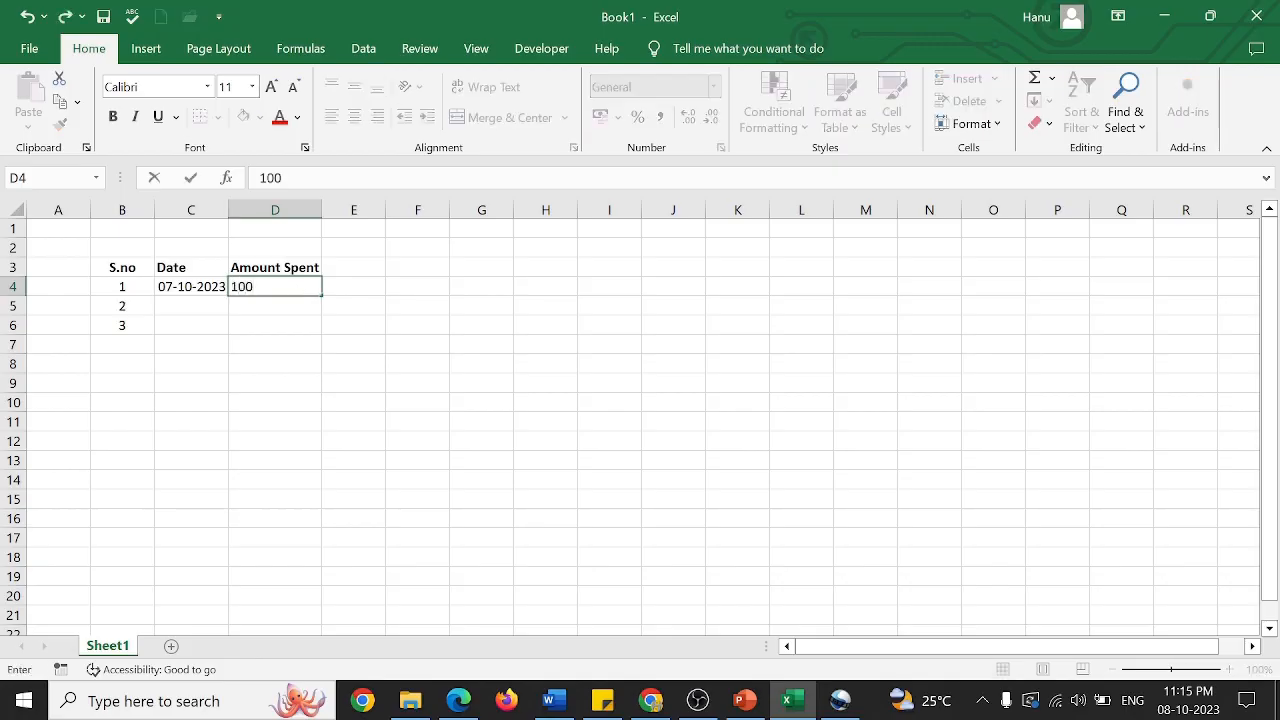
key("Return")
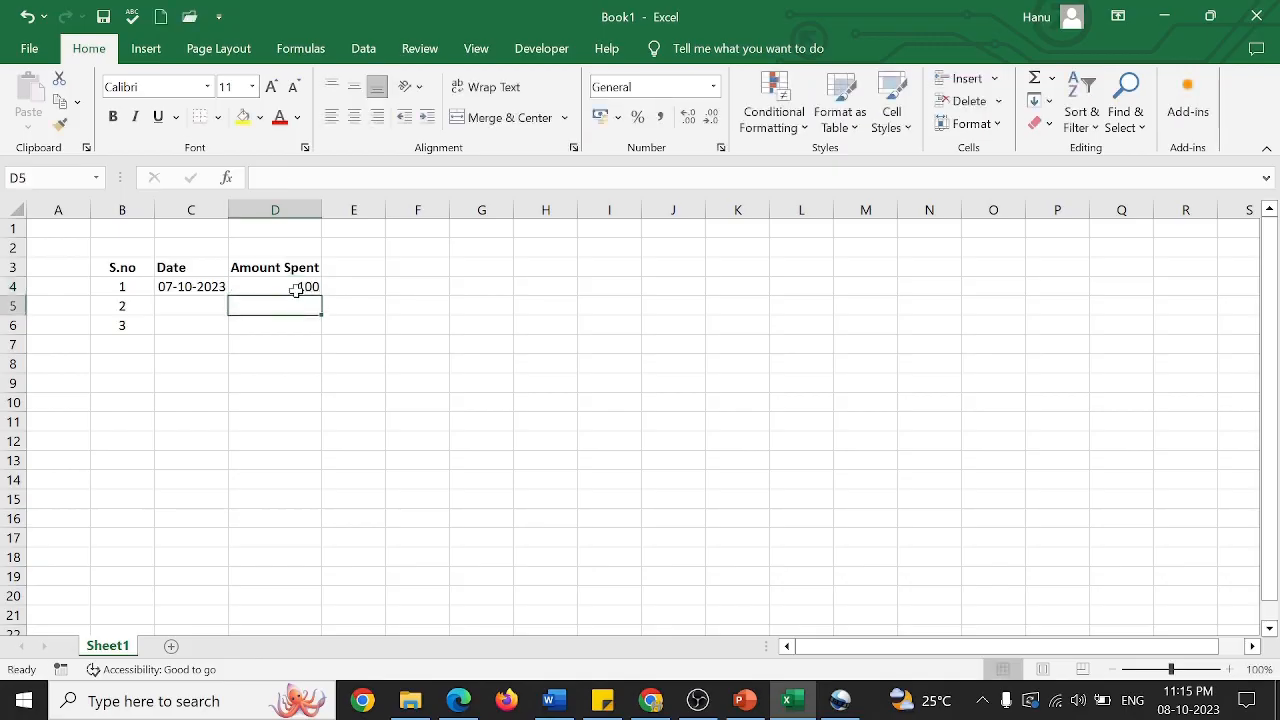
Step: Extend the date series from C4 into C5 as 08-10-2023 and enter the amount 50 in D5
left_click(186, 306)
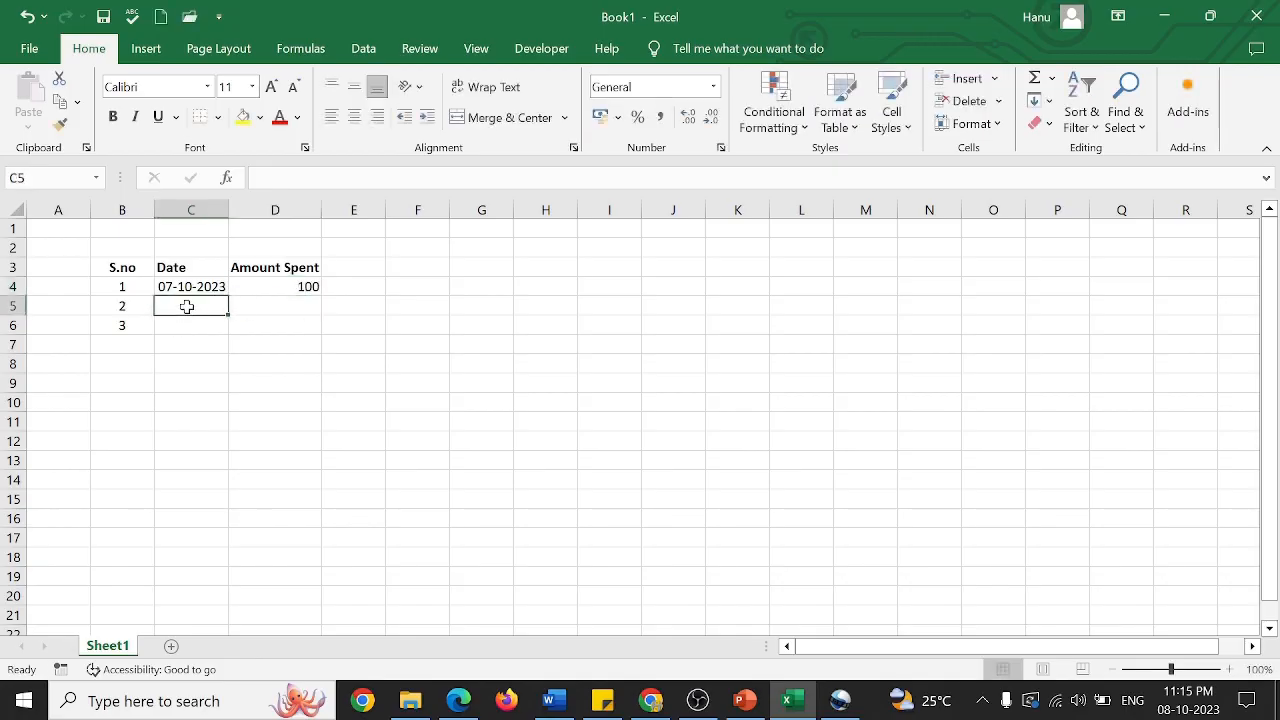
left_click(200, 286)
left_click_drag(227, 295, 222, 312)
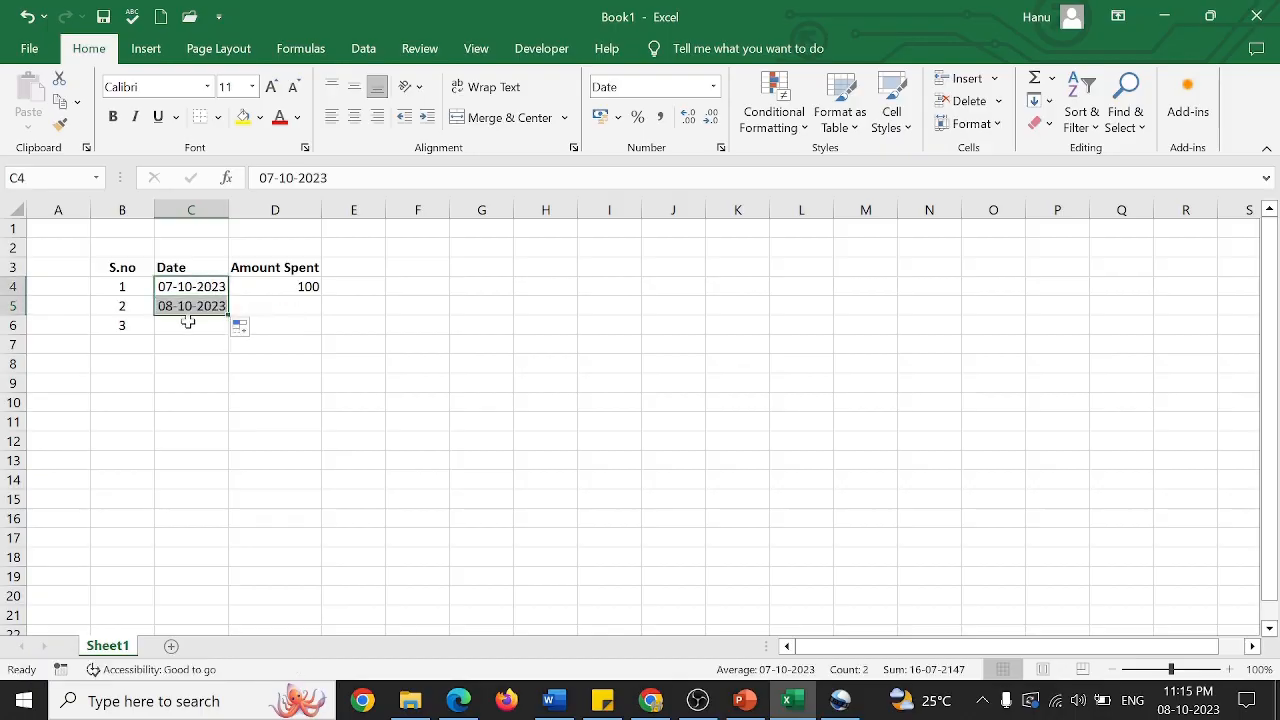
left_click(283, 307)
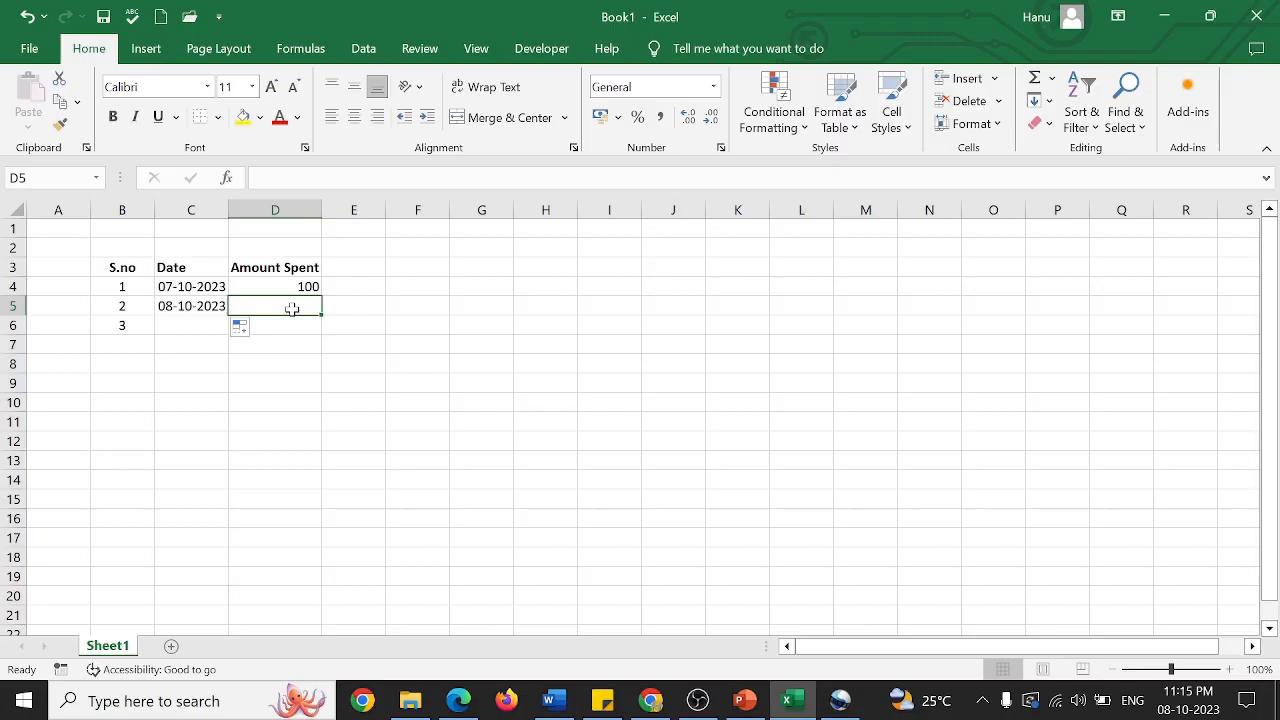
type("50")
key("Return")
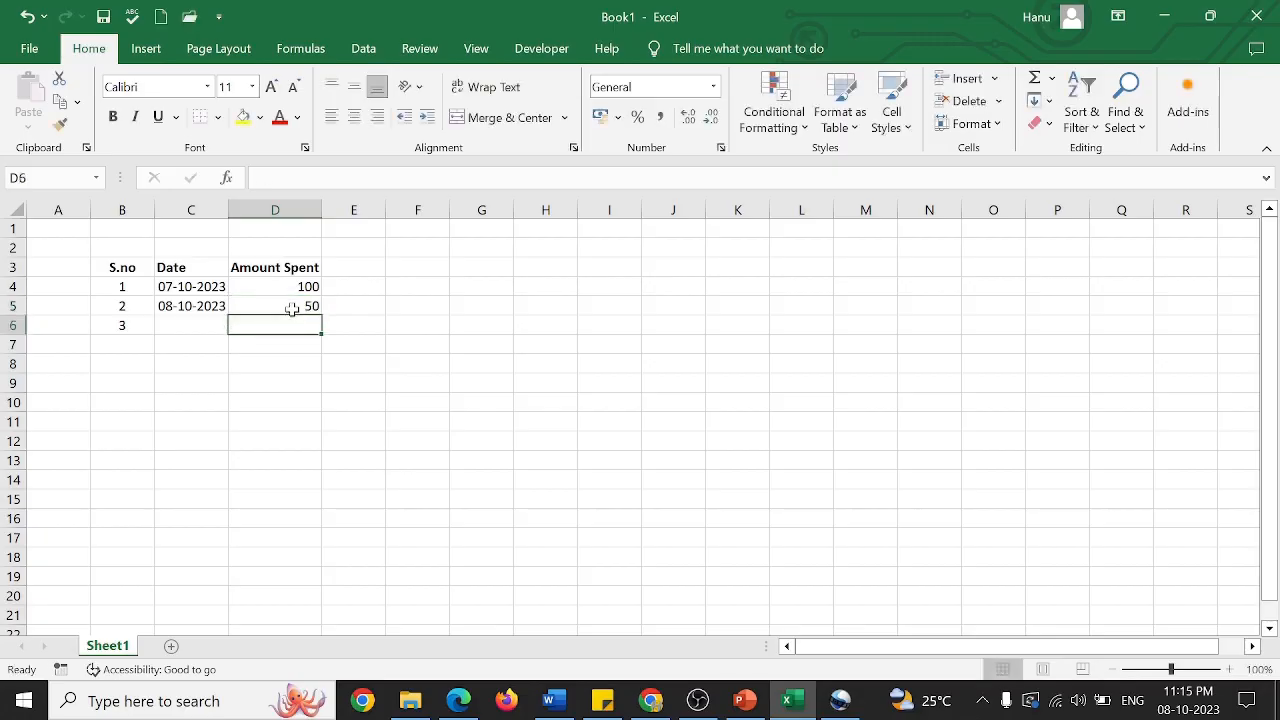
Step: Extend the date series from C5 into C6 as 09-10-2023 and enter the amount 50 in D6
double_click(220, 313)
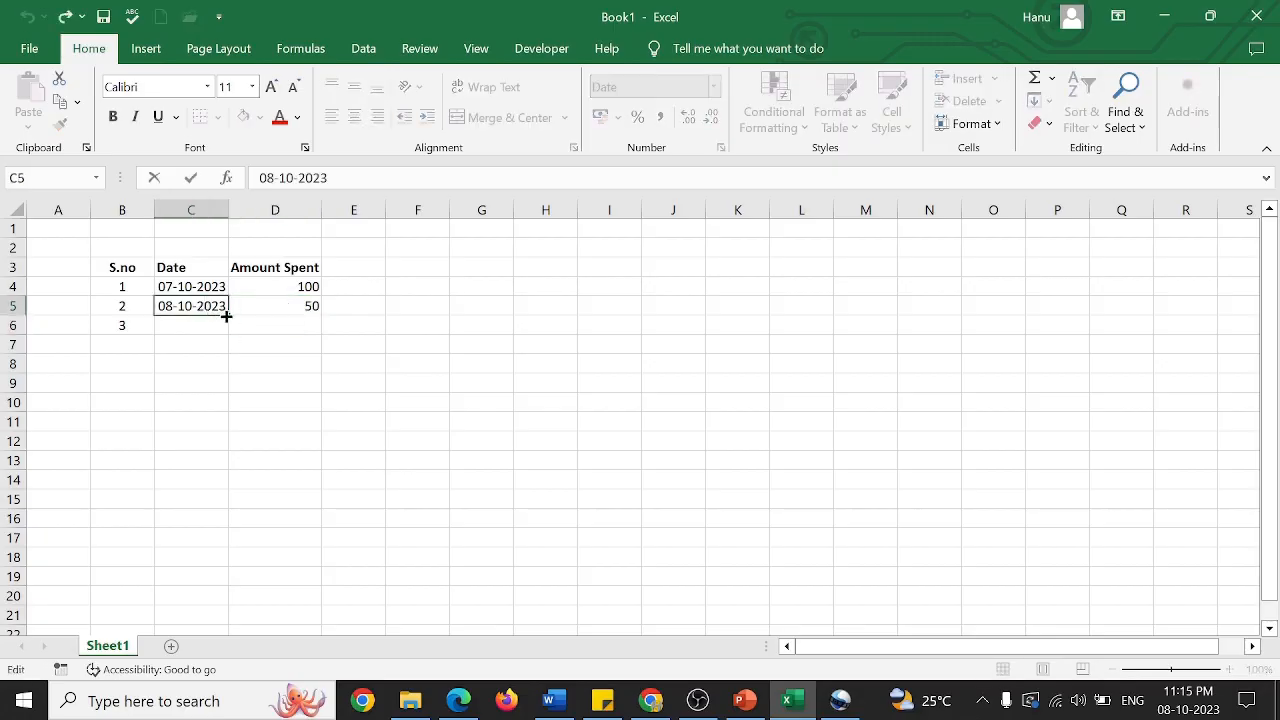
left_click_drag(222, 316, 232, 338)
left_click(278, 324)
double_click(278, 324)
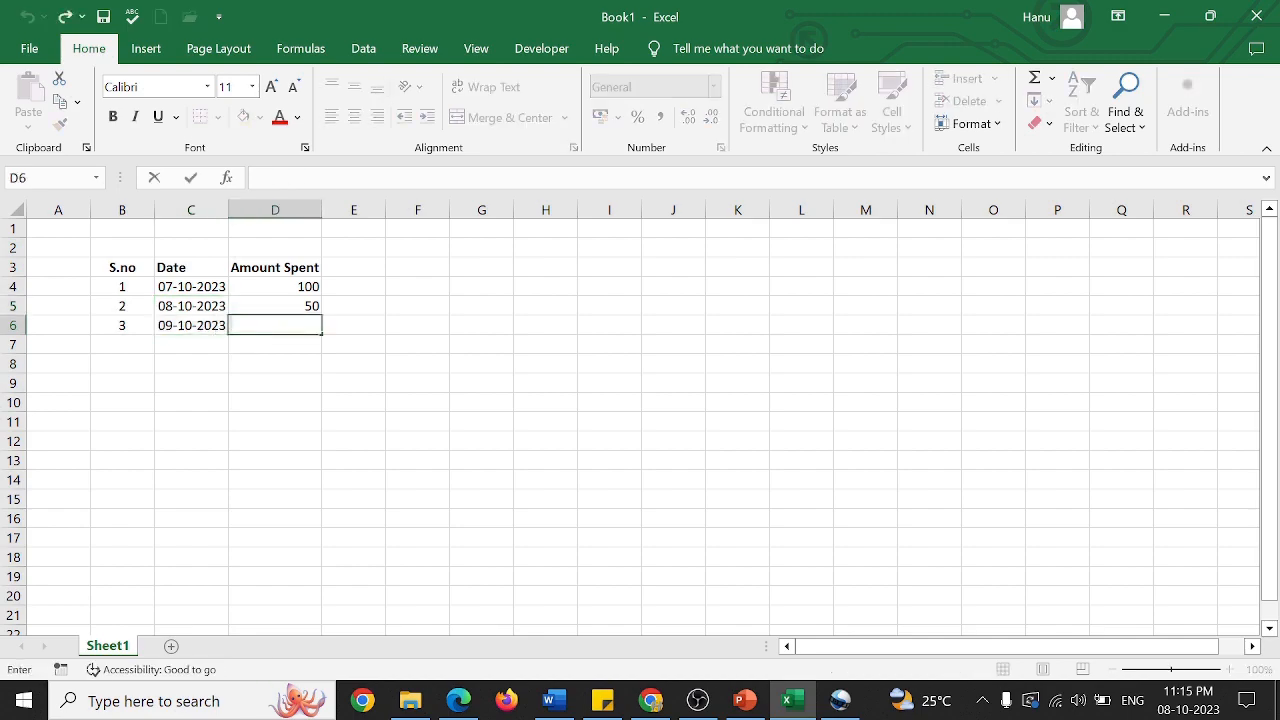
type("50")
key("Return")
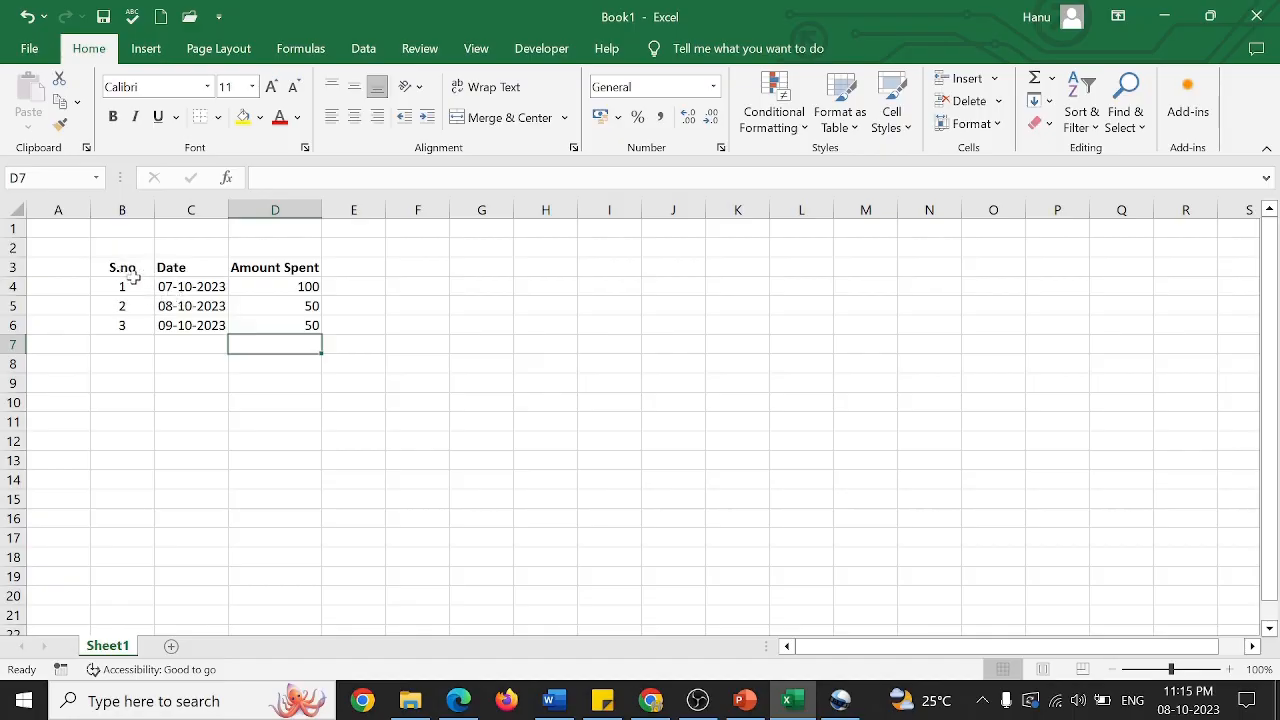
Step: Apply all borders to the table range B3:D6
left_click_drag(125, 269, 270, 327)
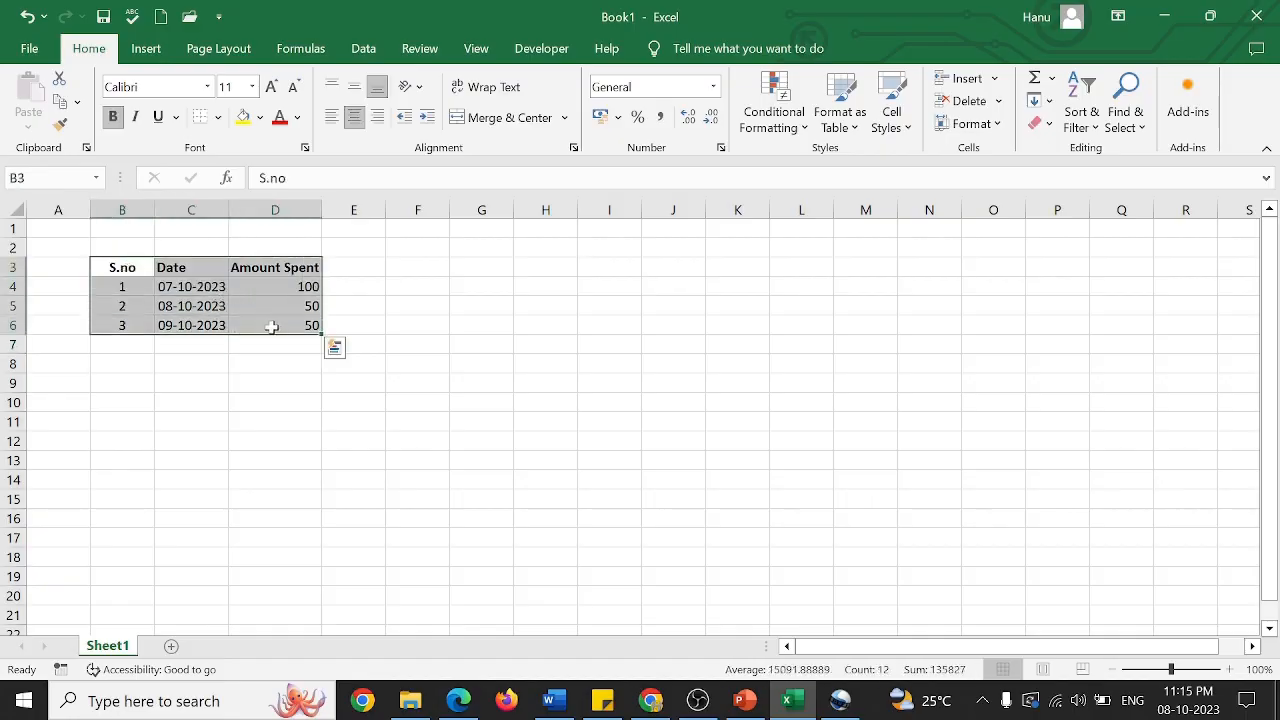
left_click(218, 118)
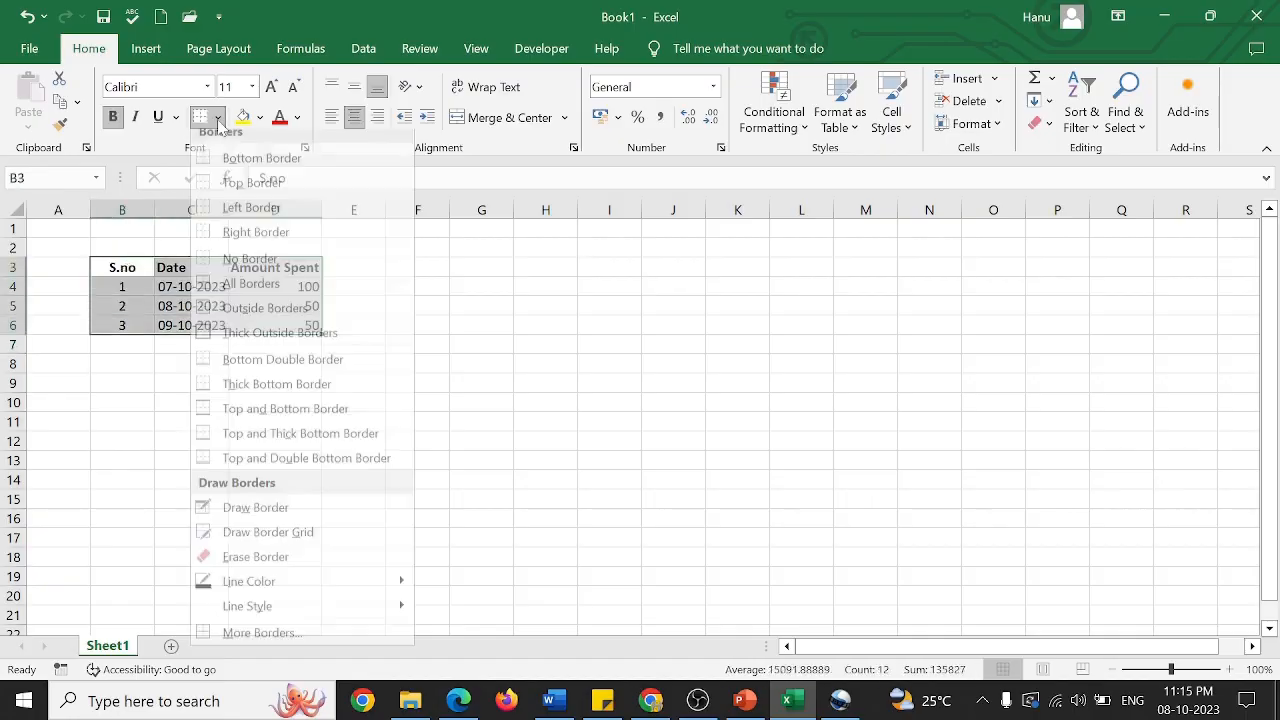
left_click(258, 293)
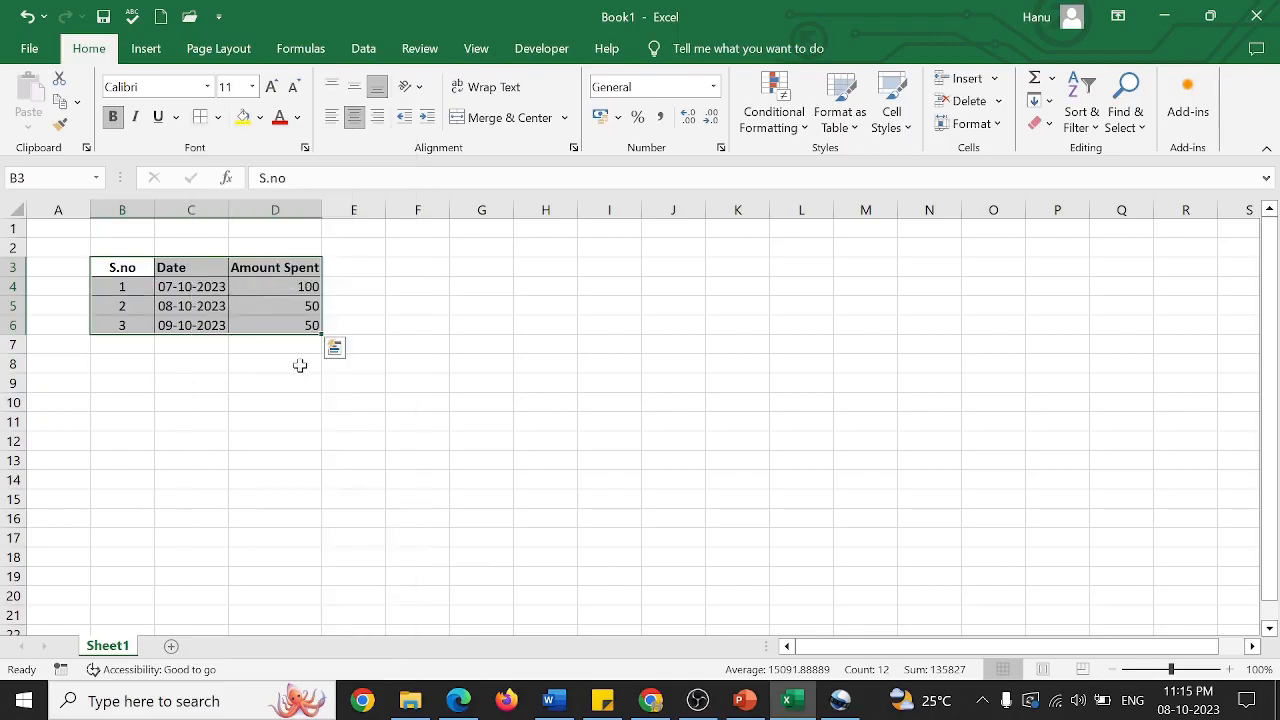
left_click(300, 365)
Step: Apply thick outside borders around the whole table B3:D6 and around the header row B3:D3
left_click_drag(128, 271, 318, 328)
left_click(217, 117)
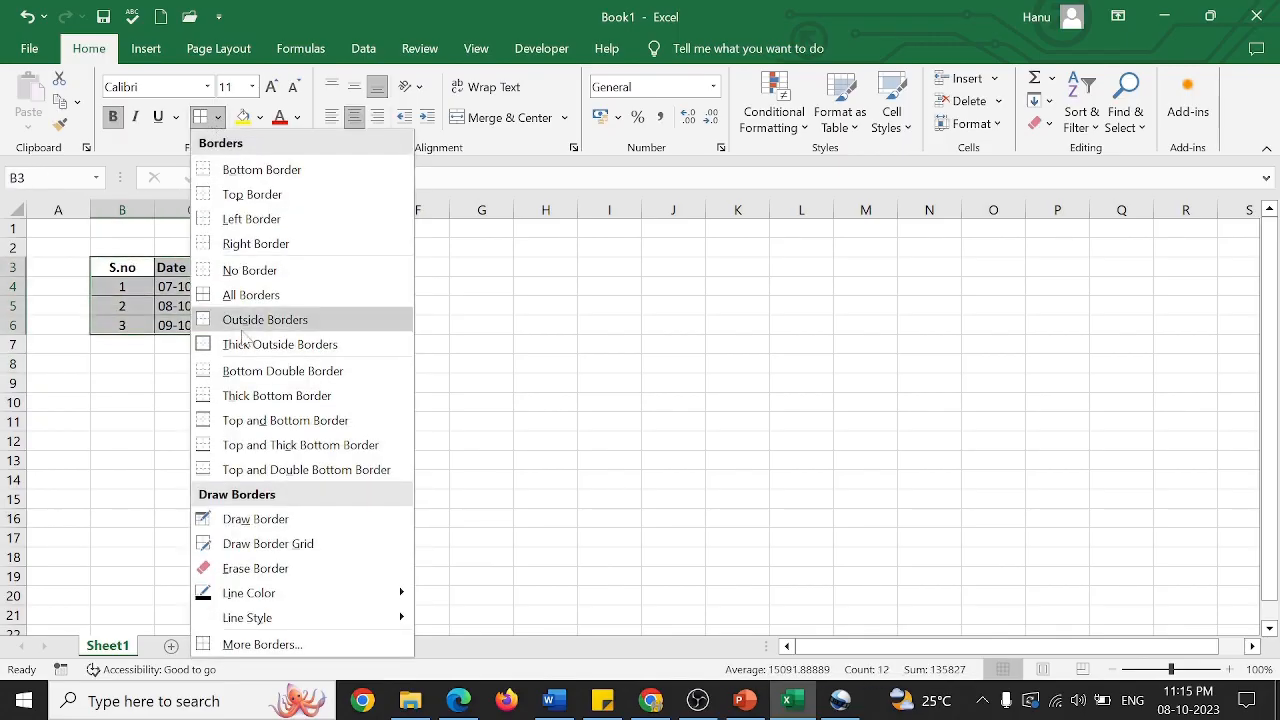
left_click(251, 347)
left_click(262, 384)
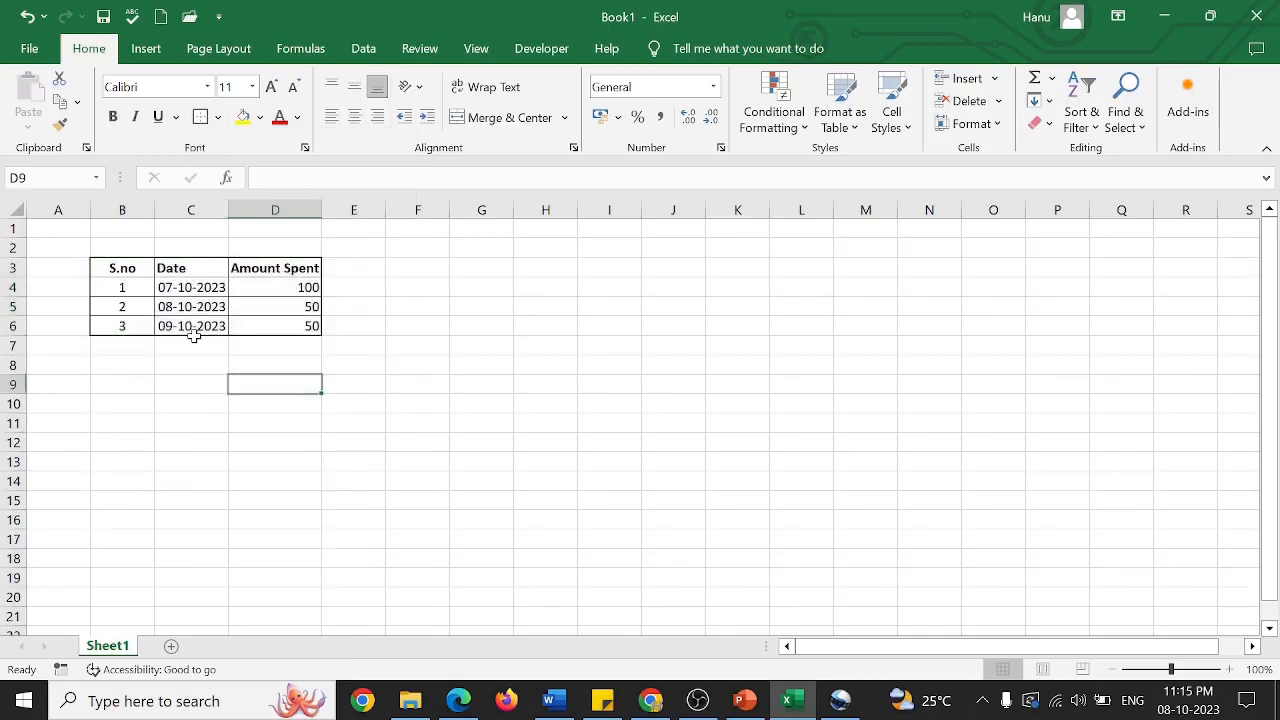
left_click_drag(122, 268, 290, 268)
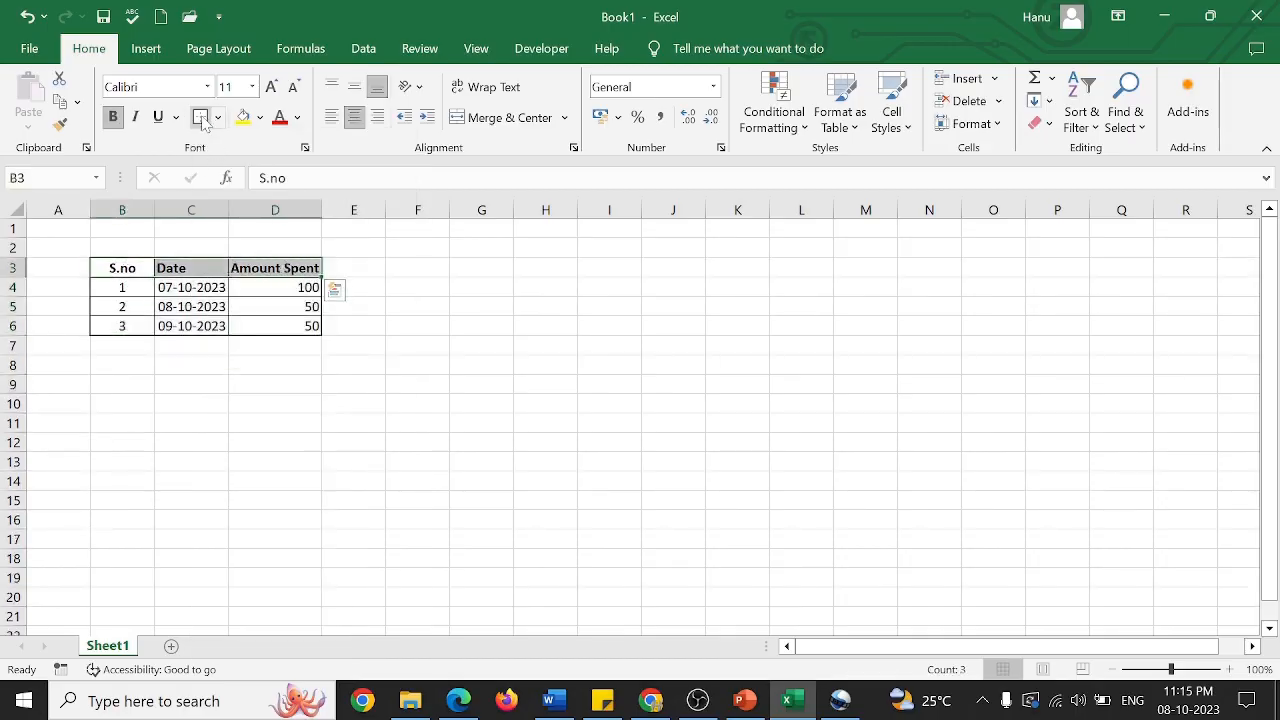
left_click(303, 422)
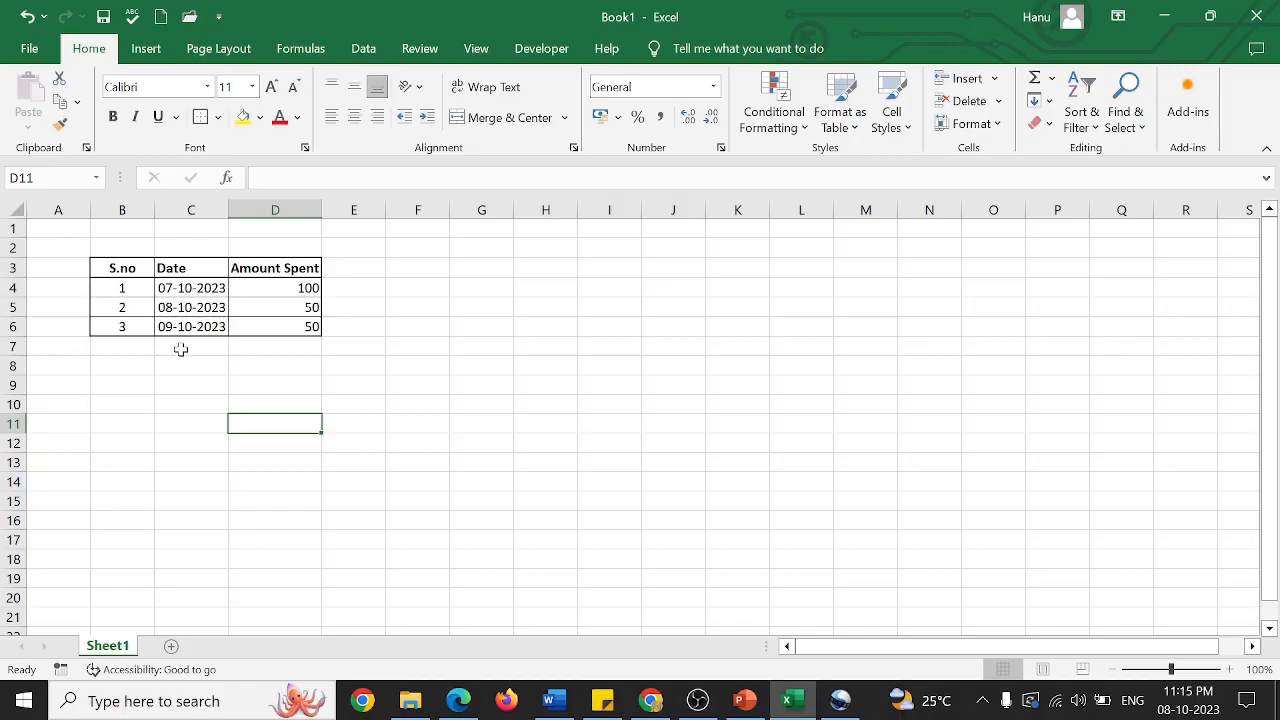
Step: Enter the label Total in C7 below the dates
left_click(181, 349)
type("Total")
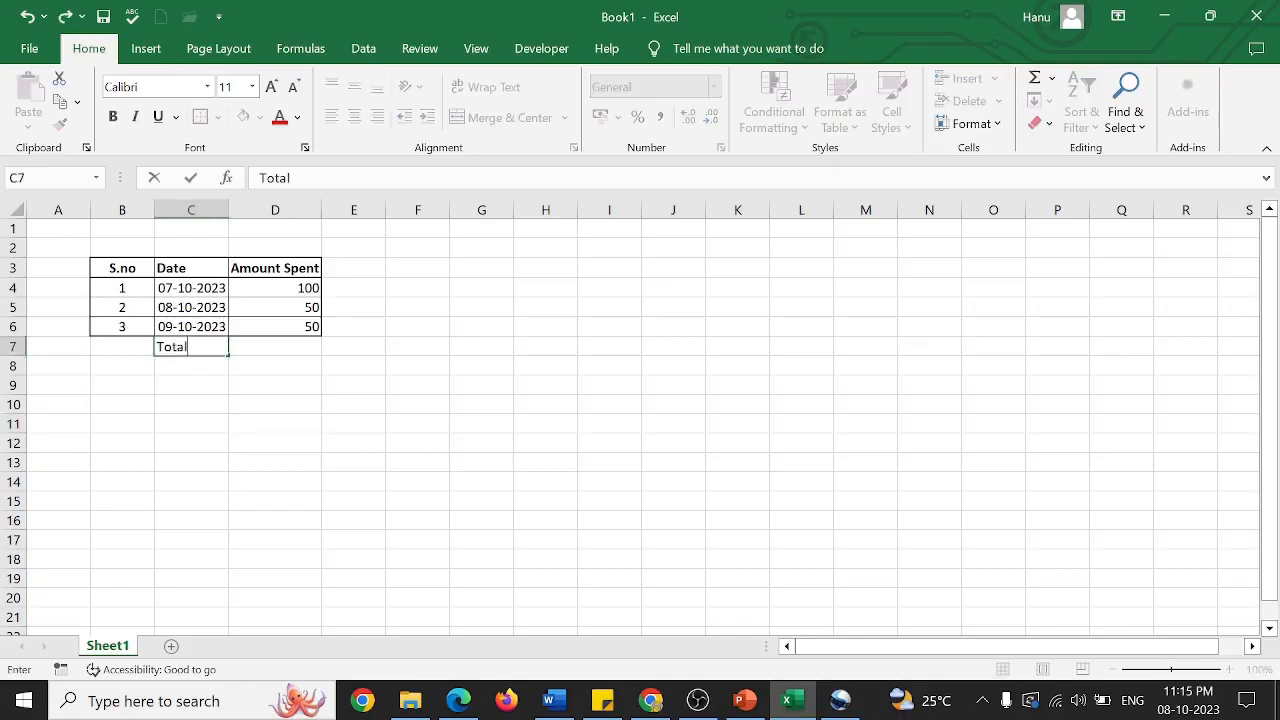
key("Return")
Step: Sum the amounts D4:D6 in cell D7 with AutoSum
double_click(266, 348)
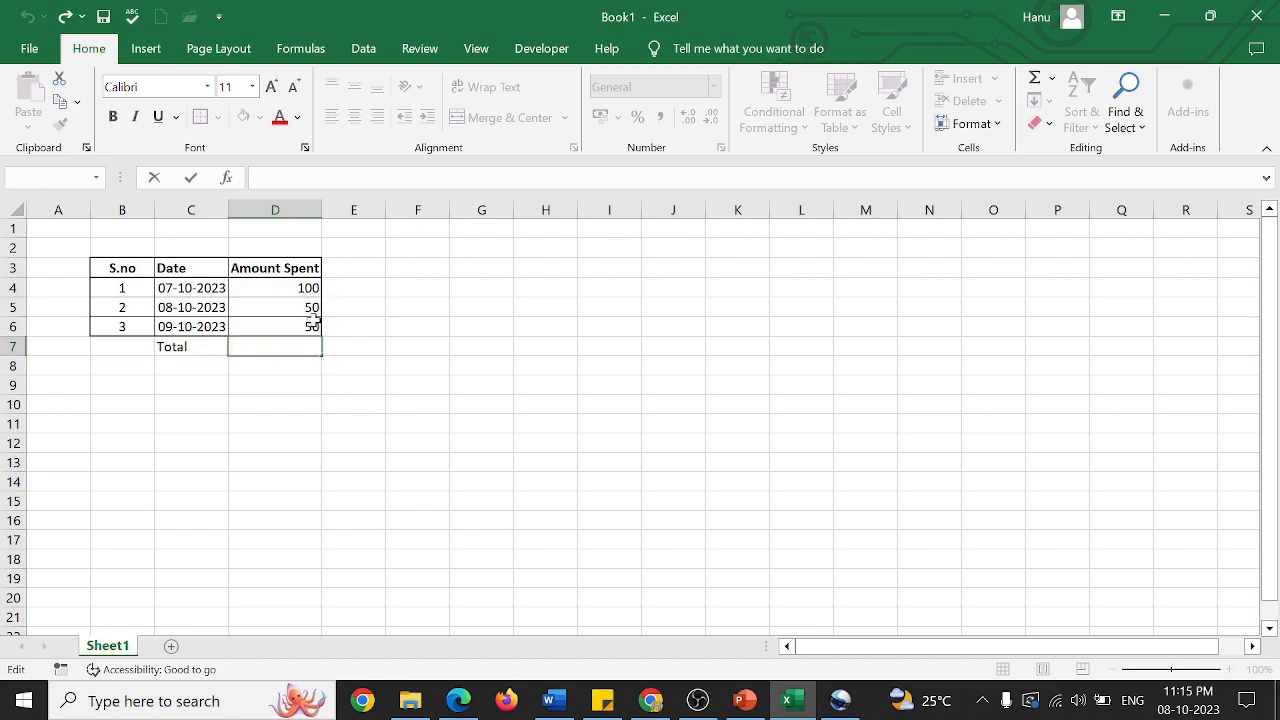
left_click(317, 393)
left_click(298, 348)
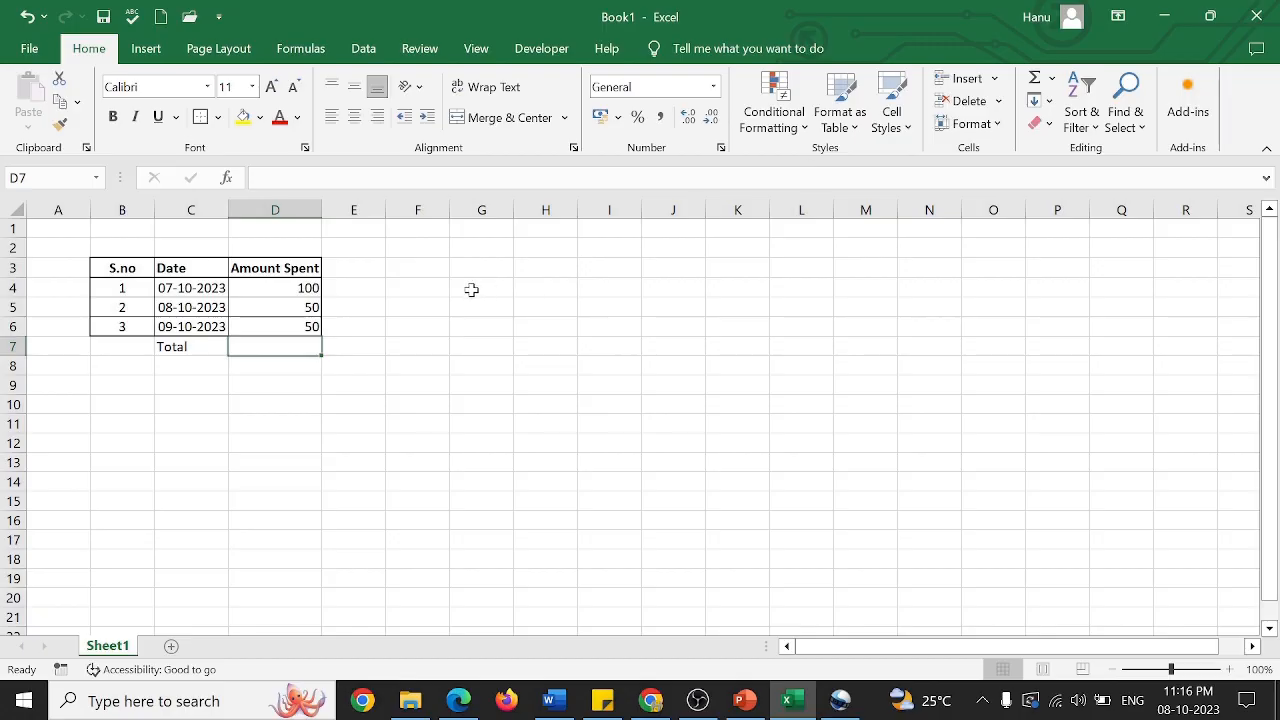
left_click(1036, 80)
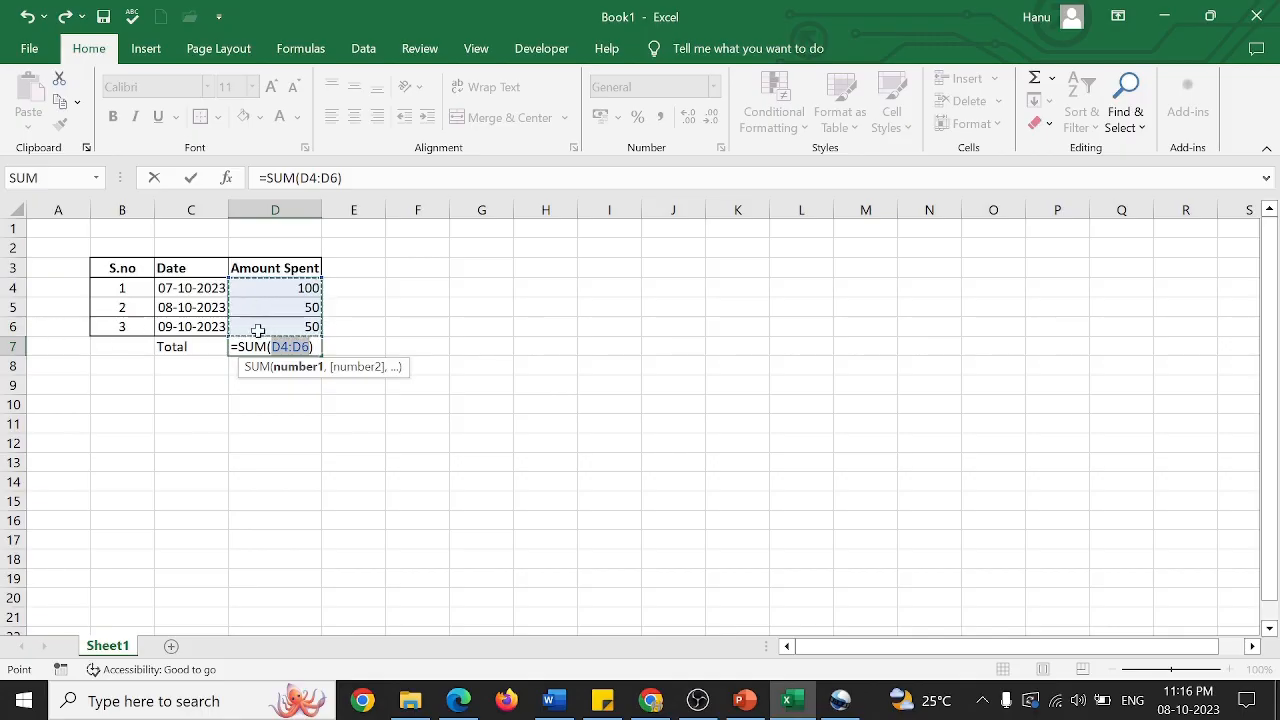
key("Return")
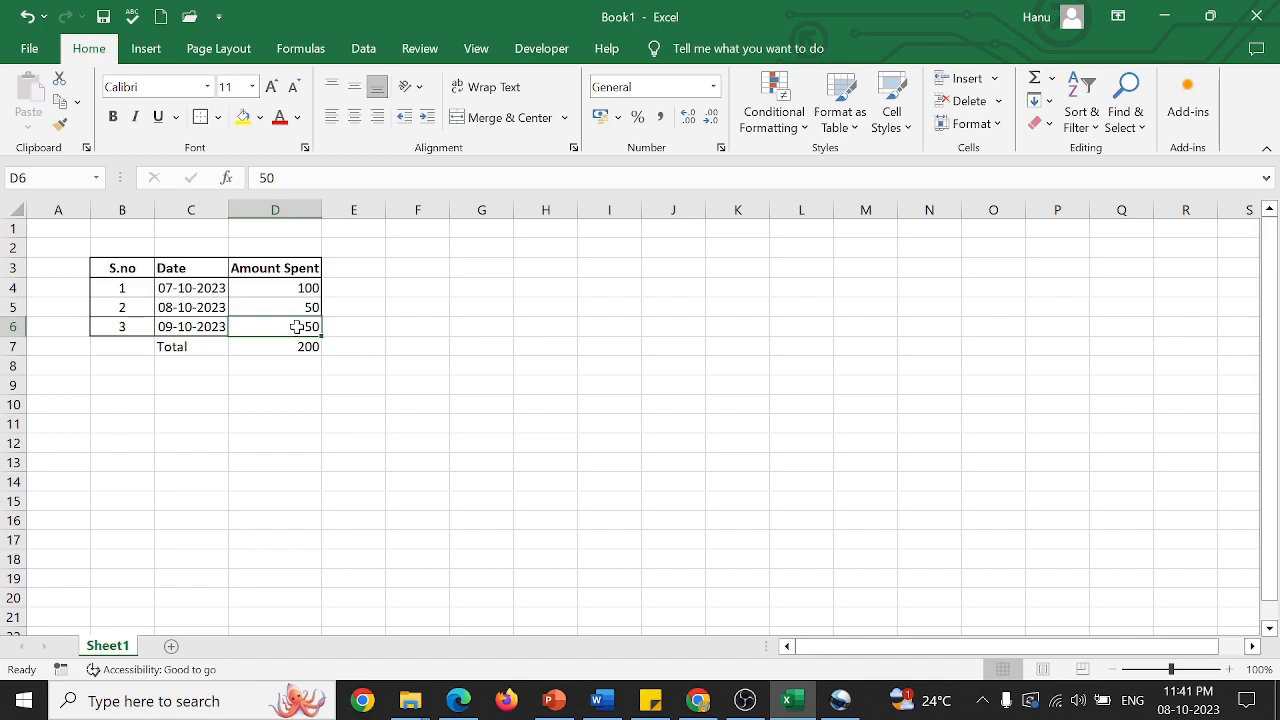
Step: Insert a comment on cell D6 reading "it is assumed ; we can change it if reeuired"
right_click(297, 327)
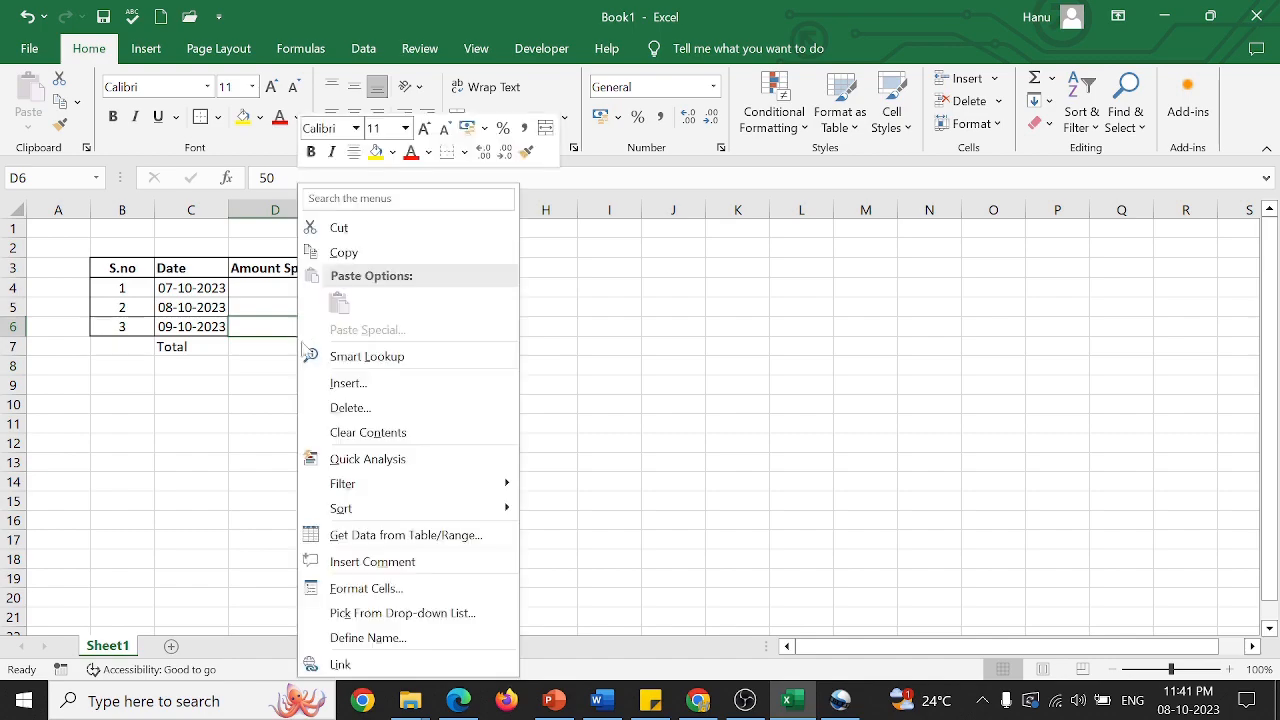
left_click(376, 563)
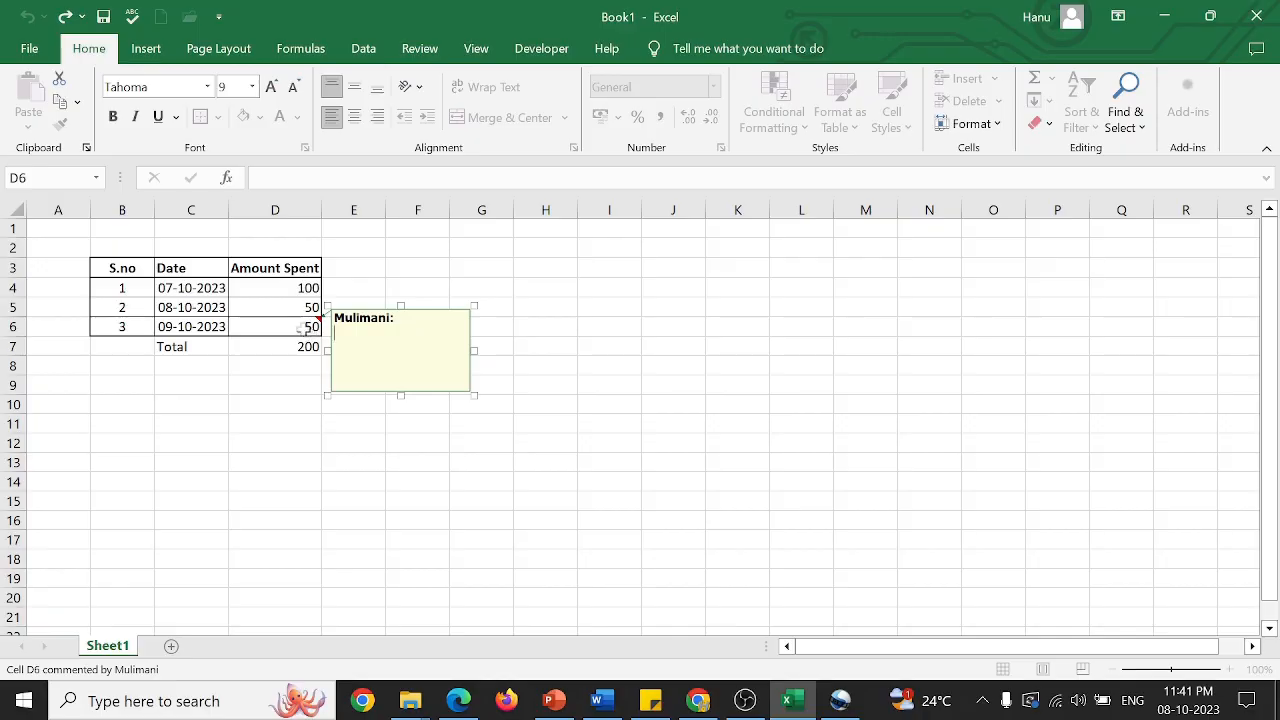
type("it is assumed")
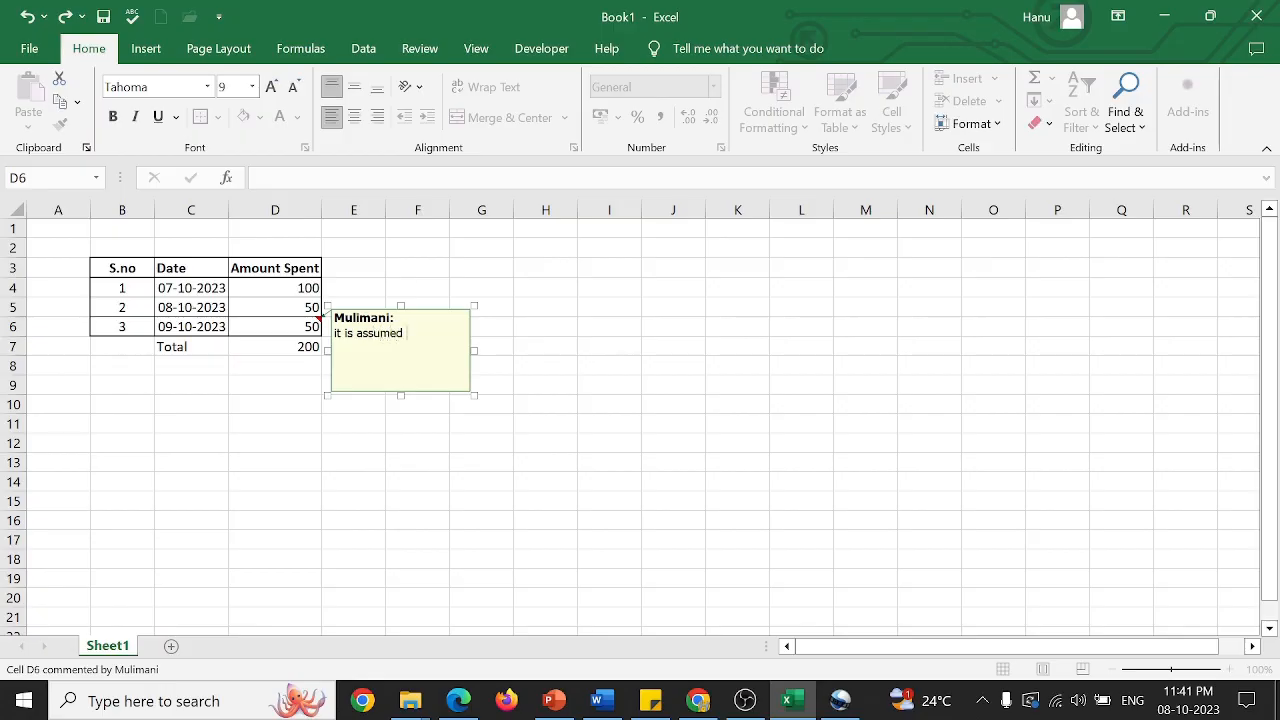
type(" ; we can change it if reeuired")
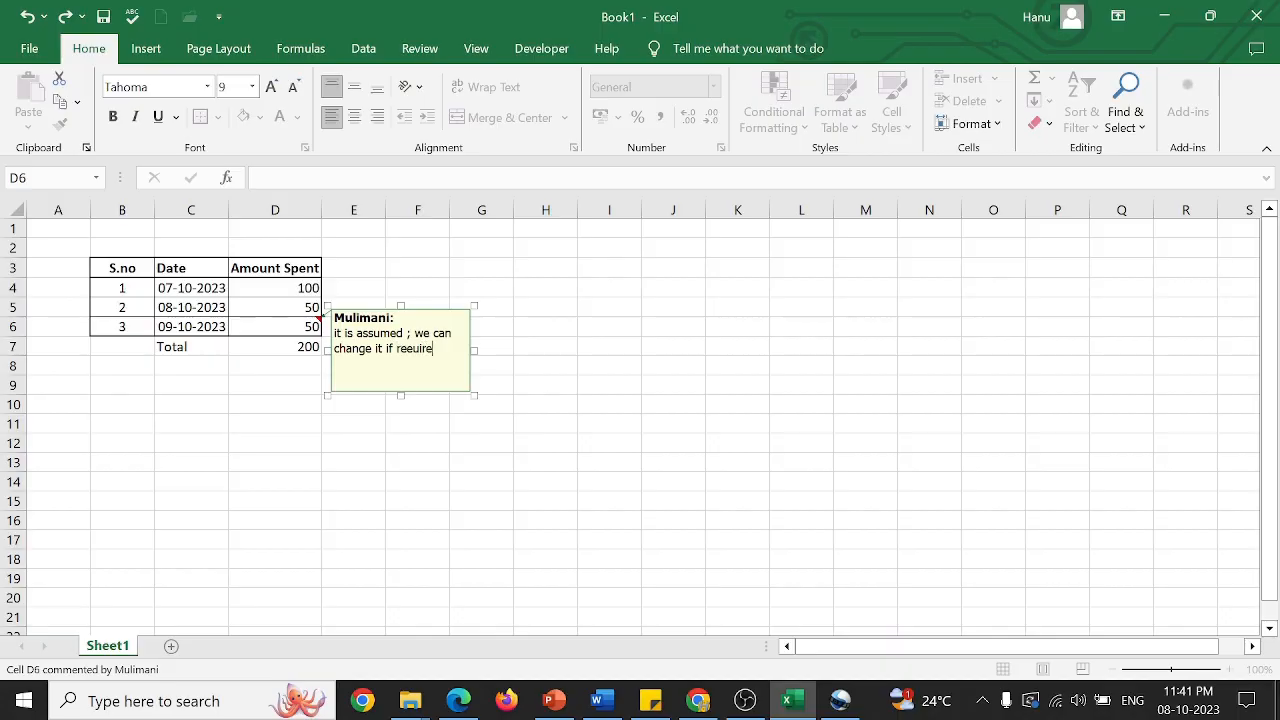
left_click(442, 485)
mouse_move(302, 332)
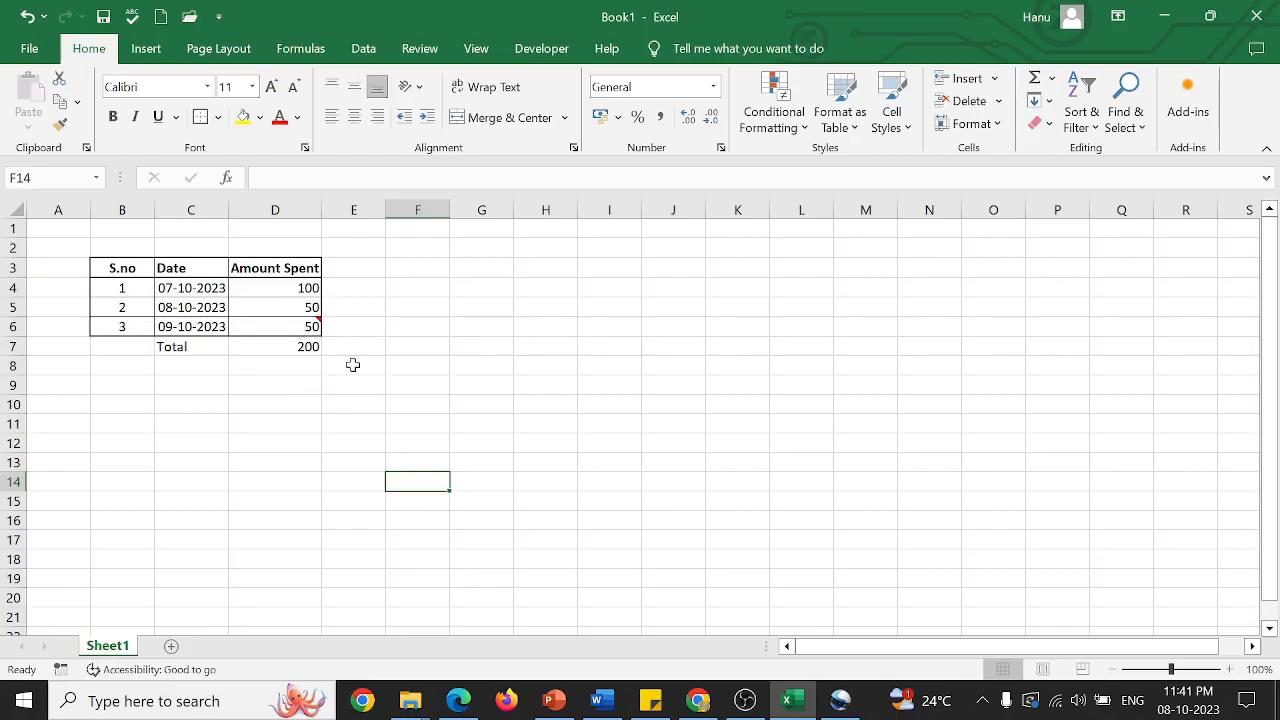
left_click(353, 365)
key("Up")
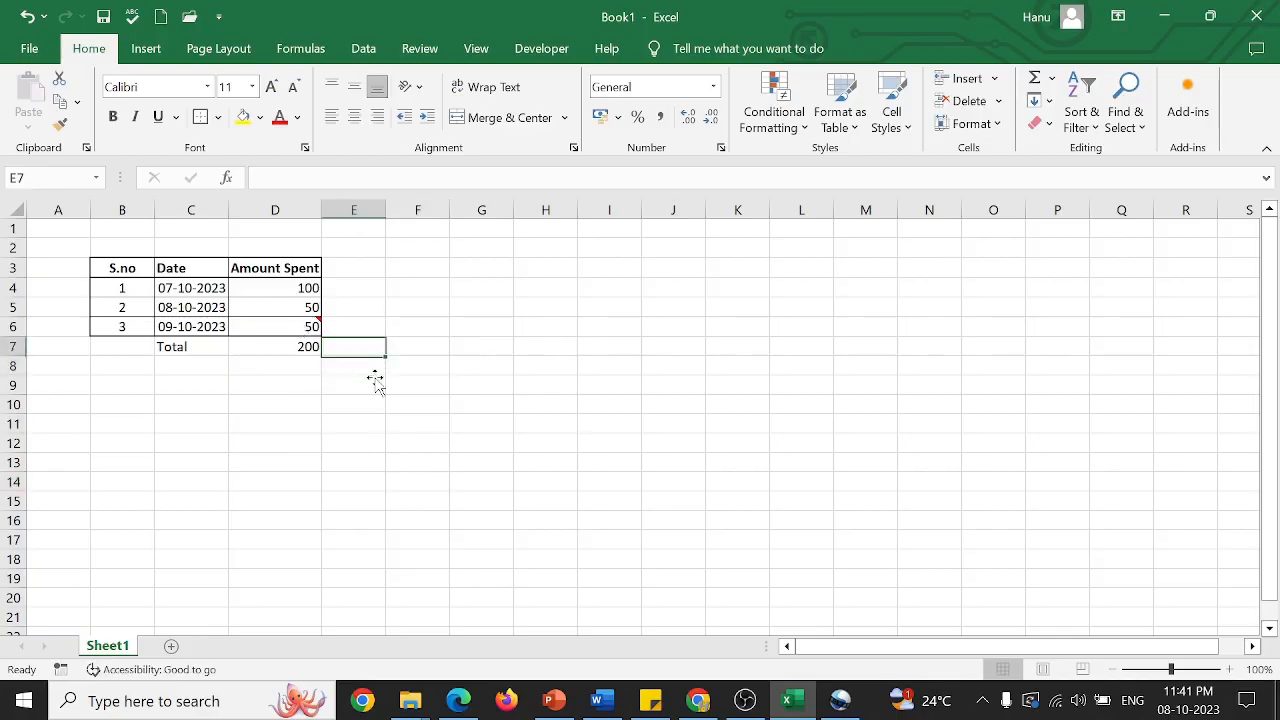
key("Right")
key("Down")
key("Left")
key("Up")
key("Up")
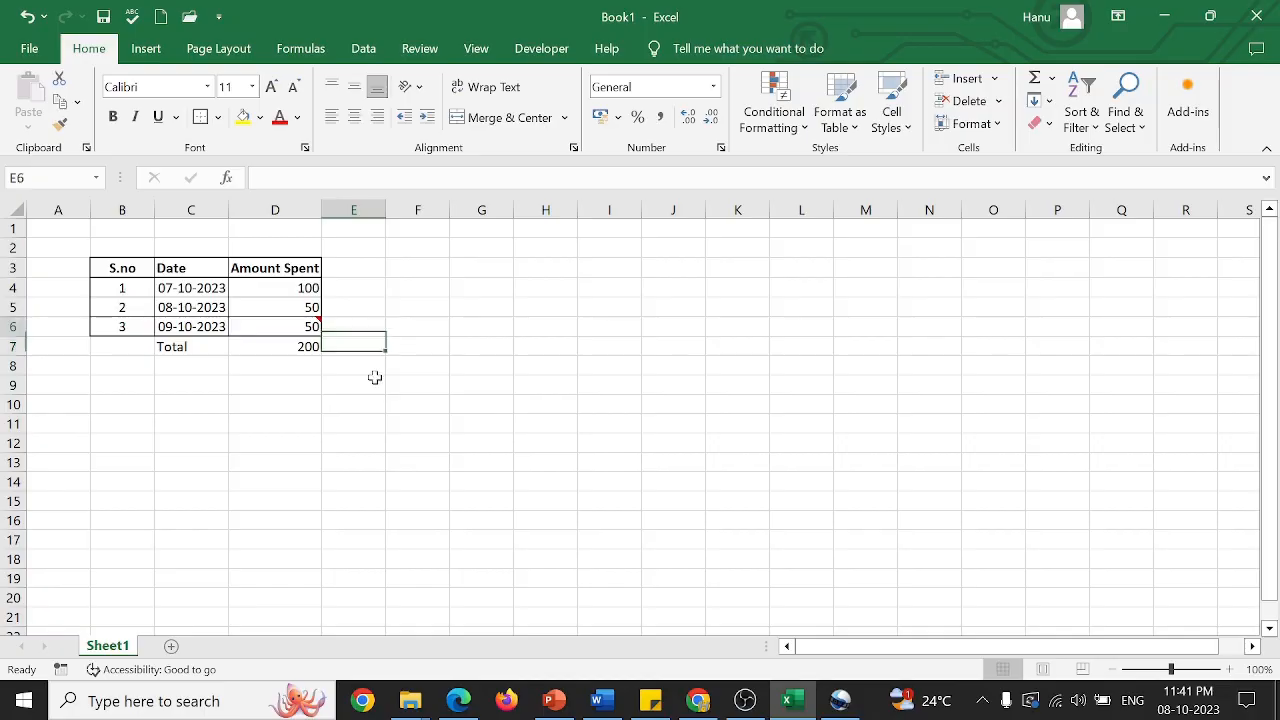
key("Right")
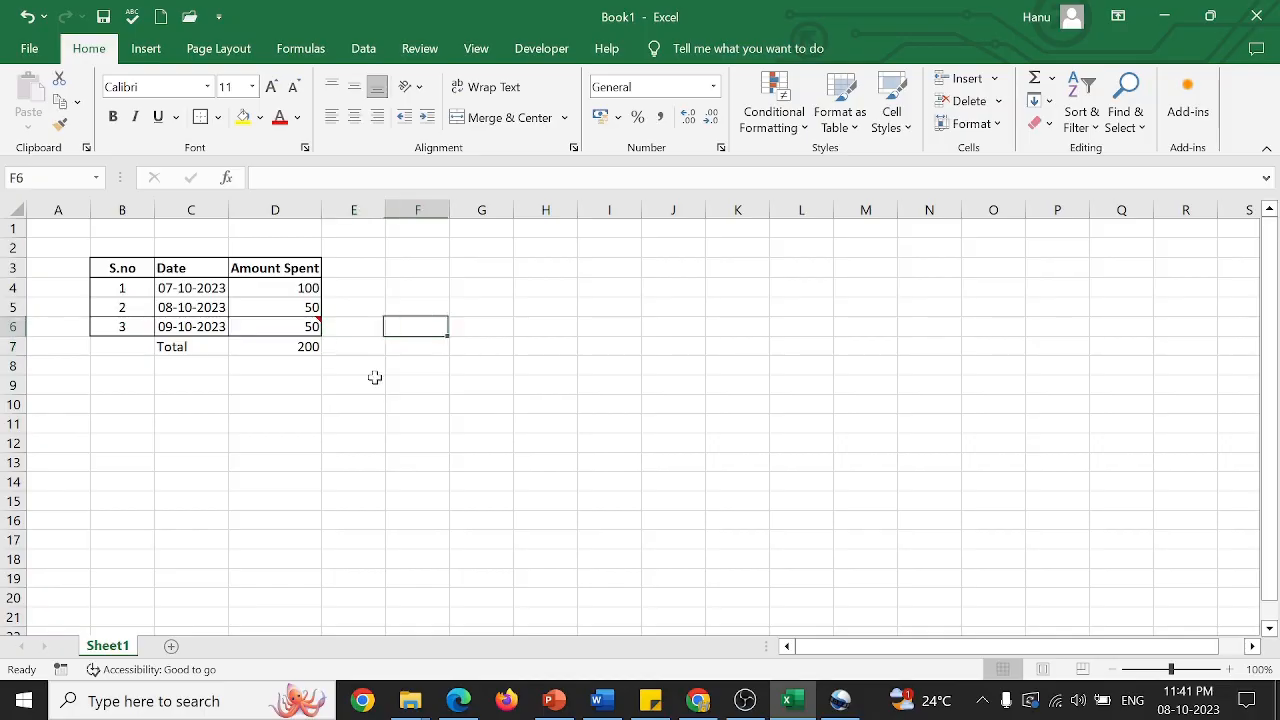
key("Left")
key("Left")
key("Down")
key("Down")
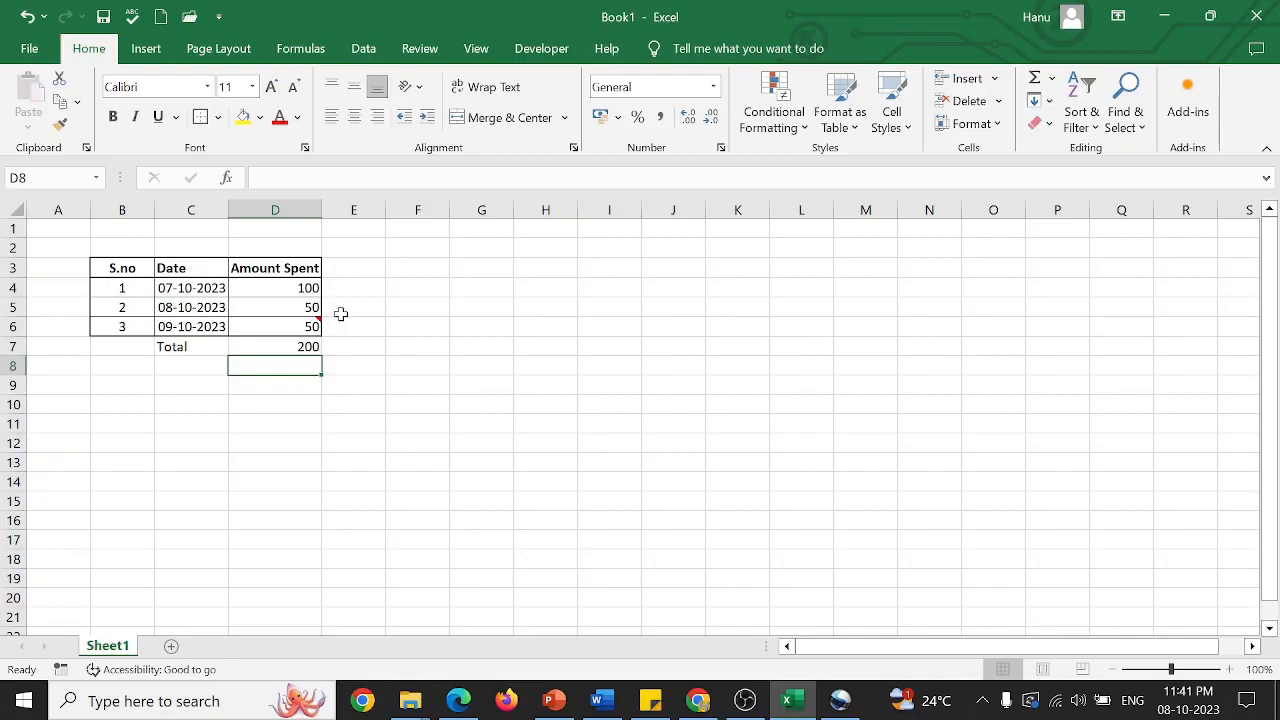
Step: Fill cell D4 with yellow and set the font colour of cell D5 to red
left_click(305, 289)
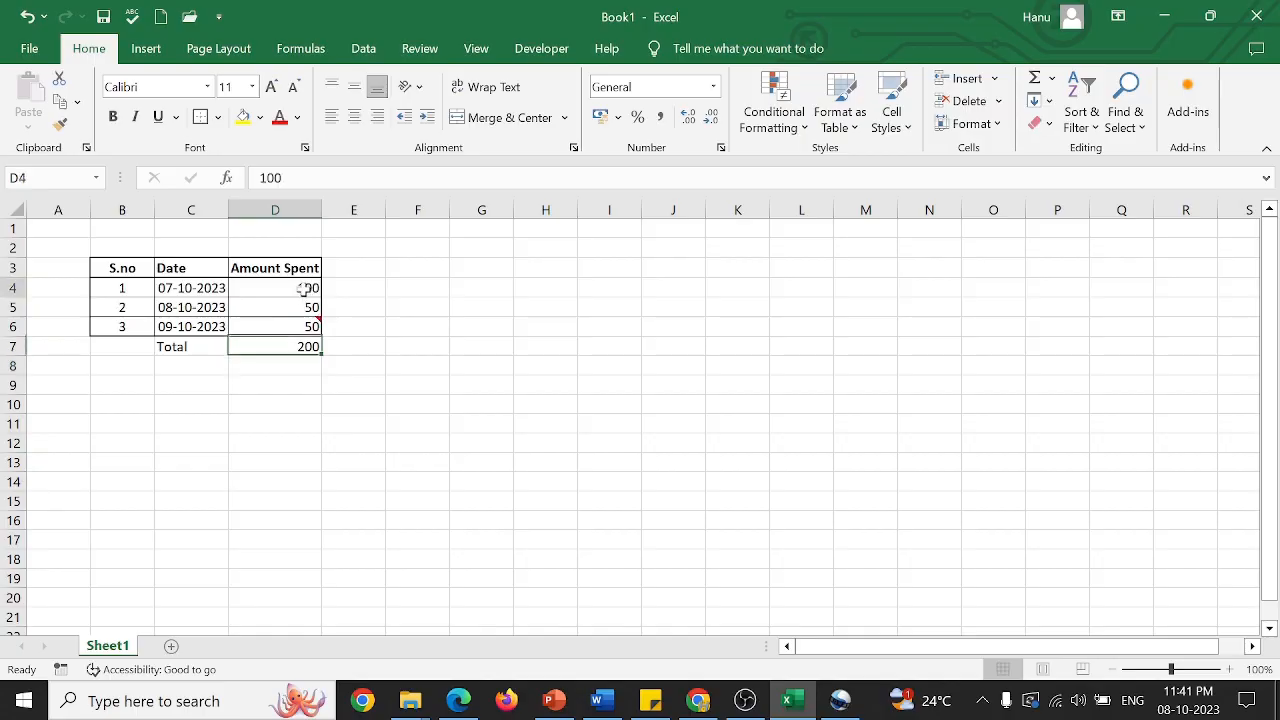
left_click(248, 125)
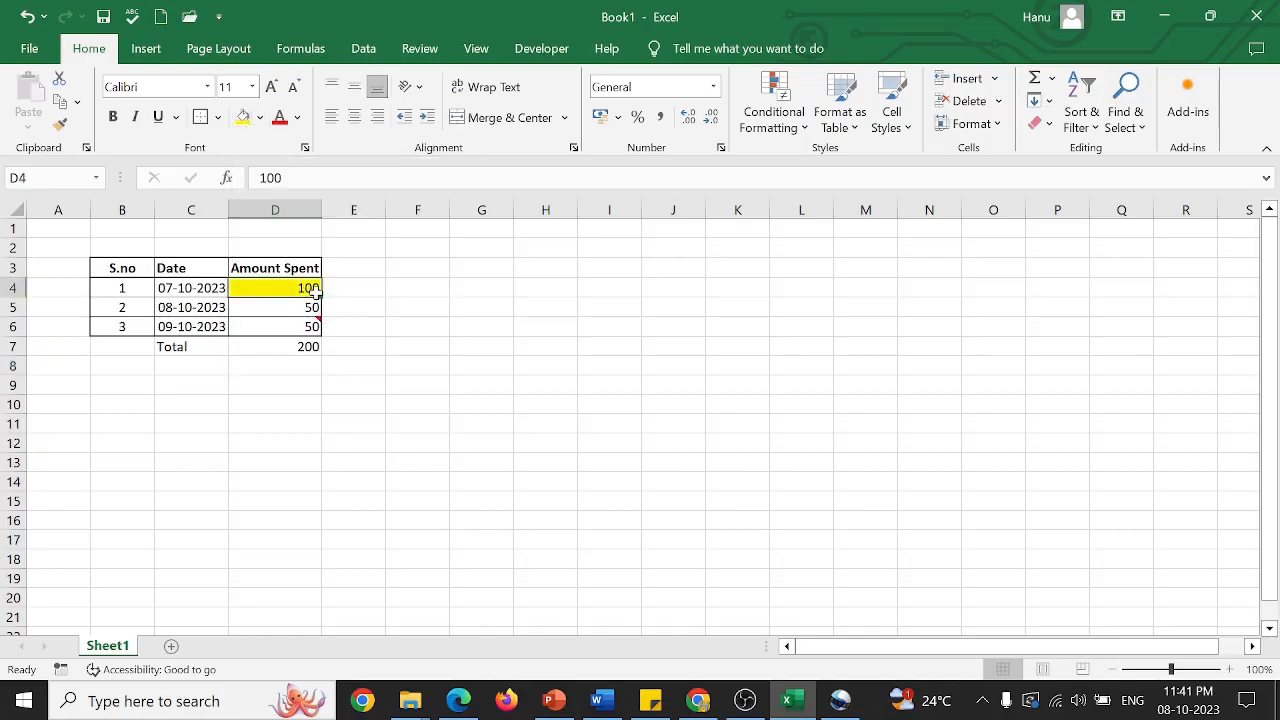
left_click(306, 305)
left_click(280, 120)
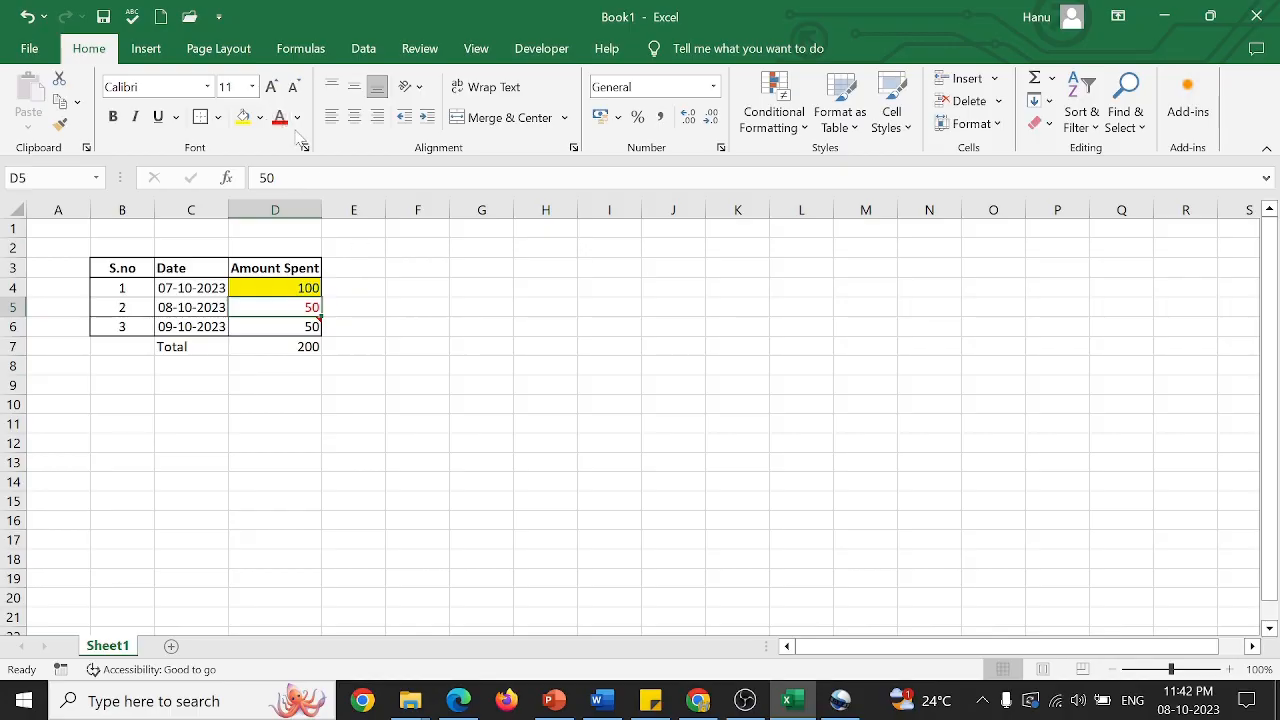
left_click(457, 289)
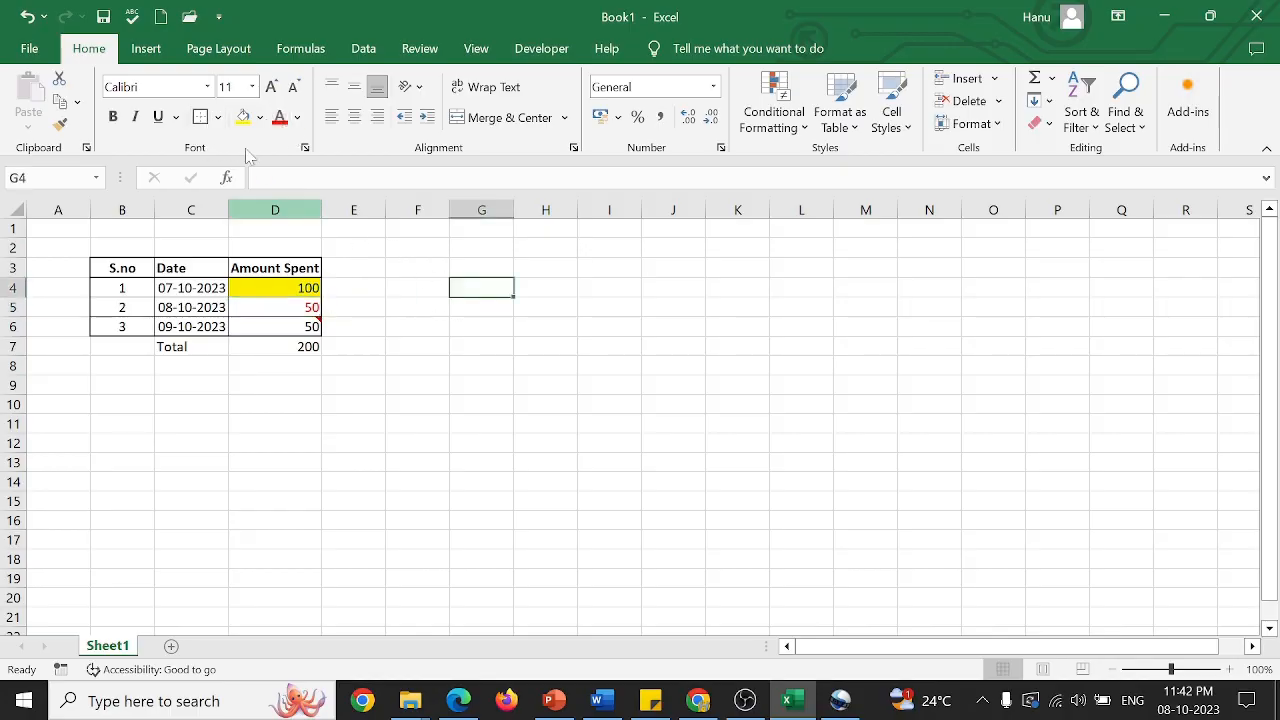
left_click(146, 50)
left_click(222, 52)
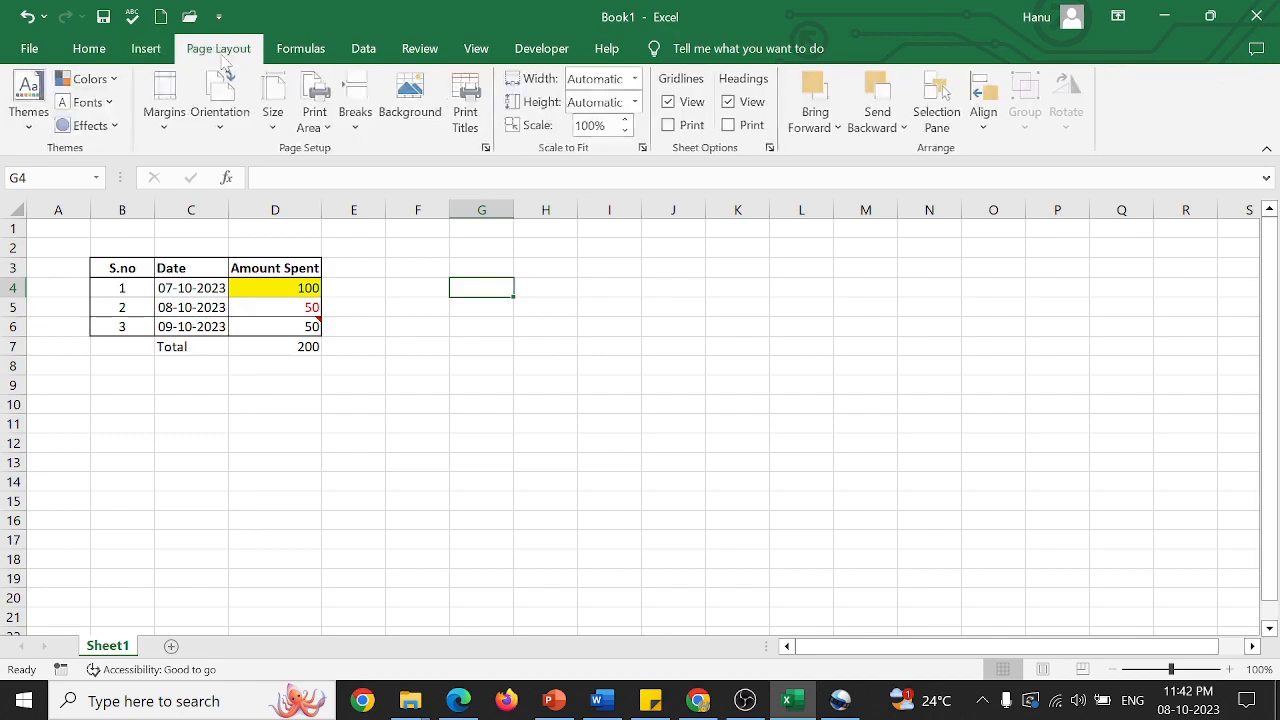
left_click(298, 52)
left_click(365, 52)
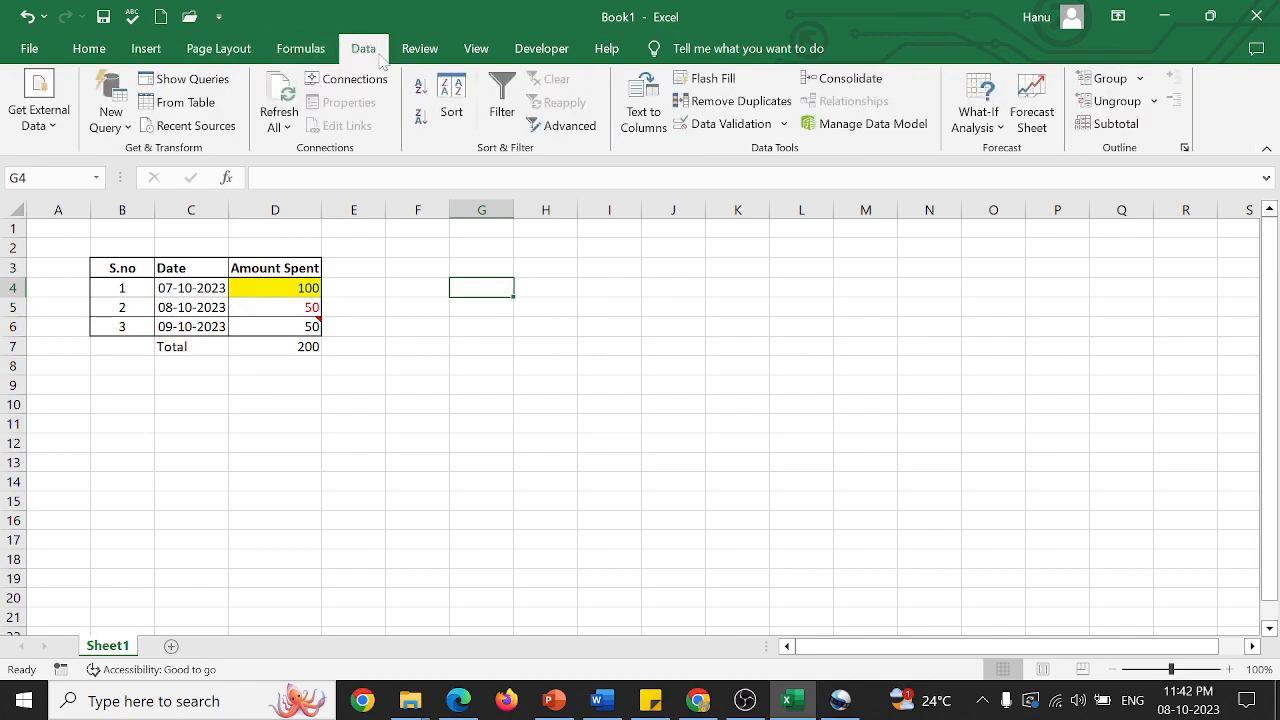
left_click(89, 49)
left_click(353, 442)
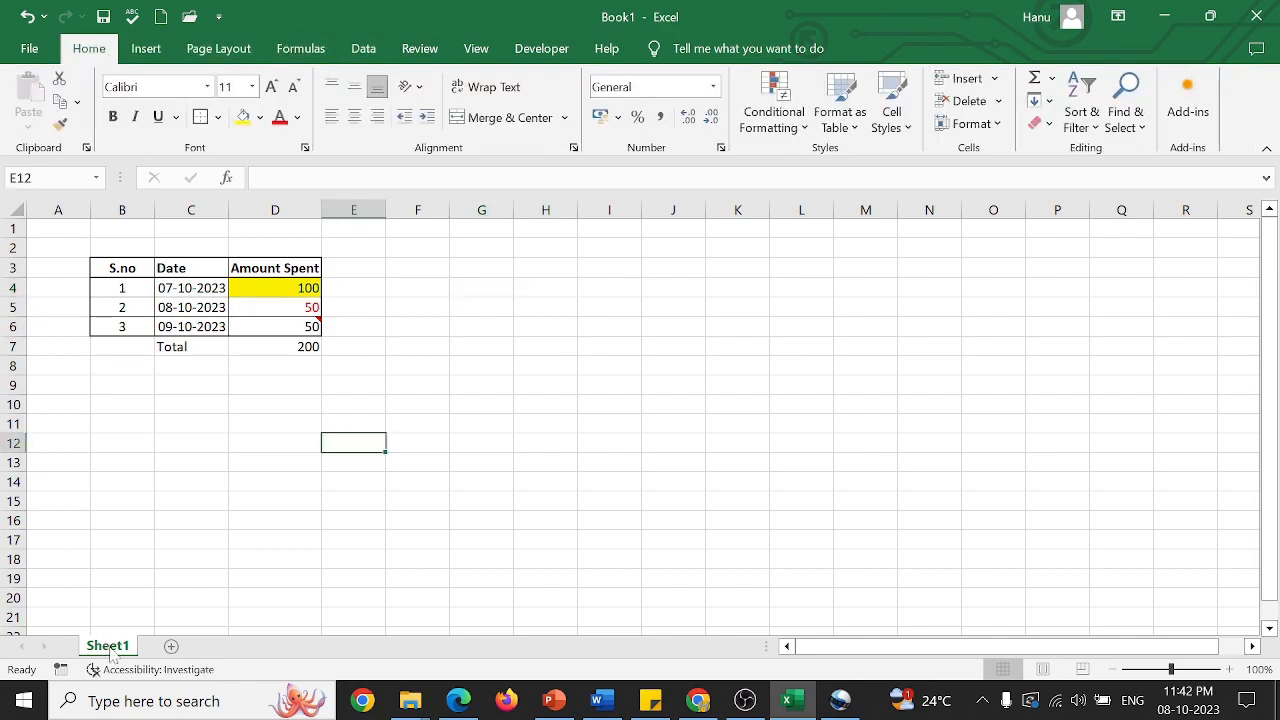
Step: Add a new worksheet after Sheet1 and name it "rename"
left_click(172, 648)
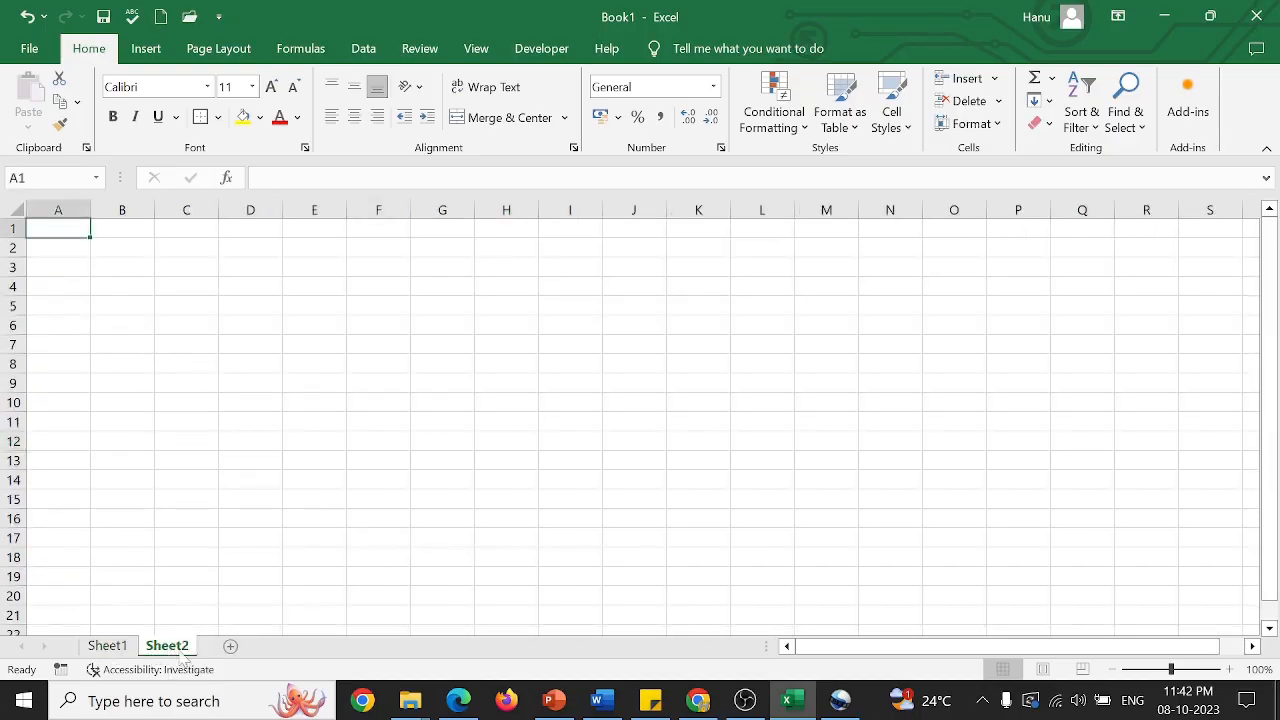
right_click(179, 650)
left_click(250, 464)
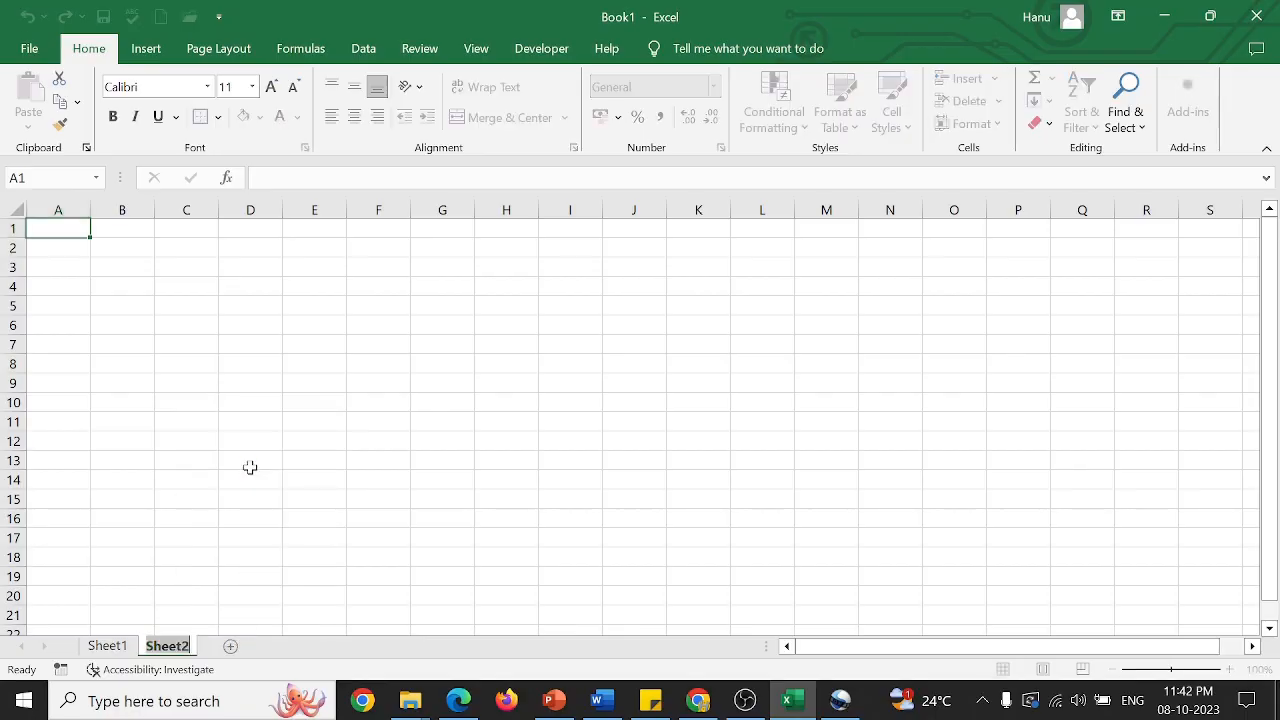
type("rem")
key("BackSpace")
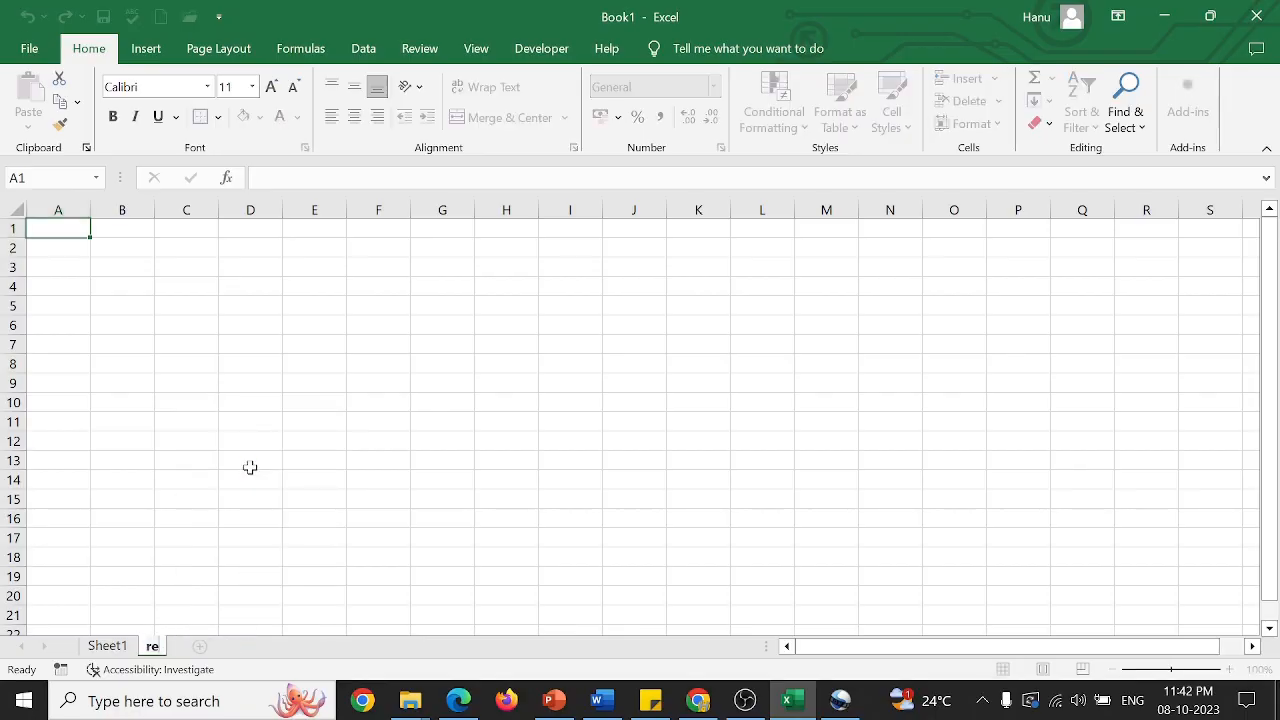
type("name")
left_click(250, 467)
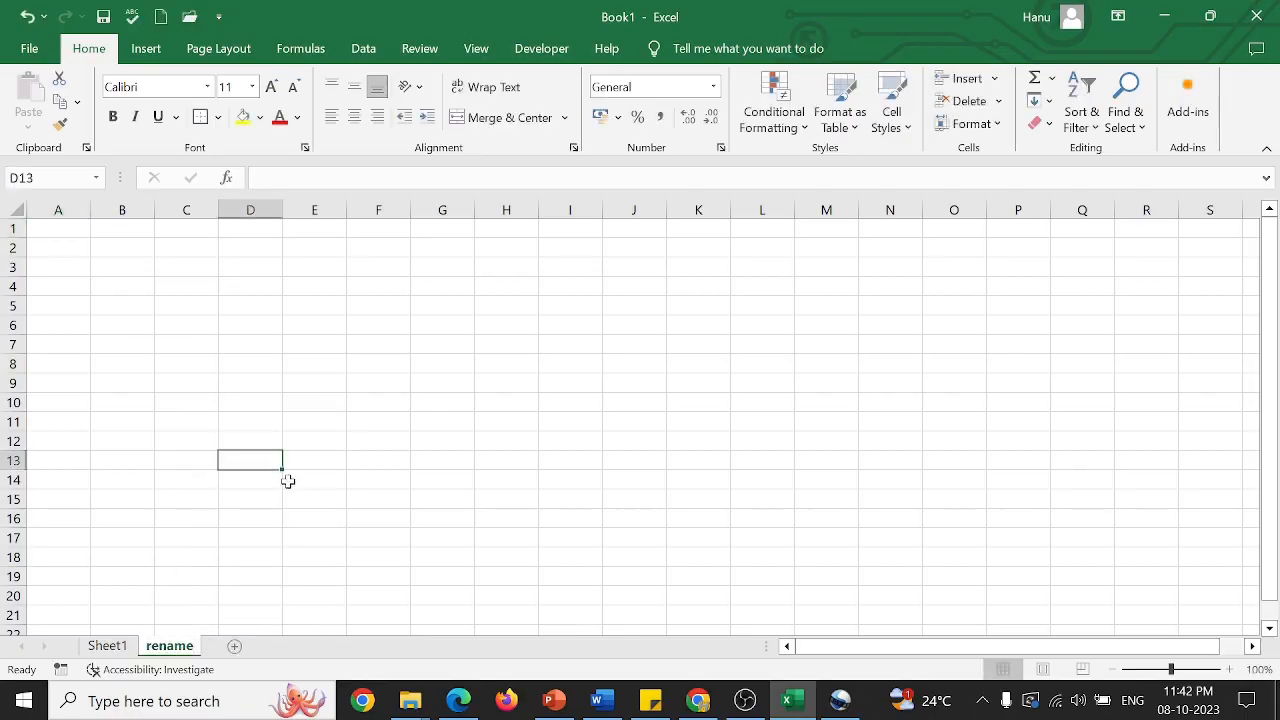
Step: Set the zoom level of the "rename" sheet to 80% and go back to Sheet1
left_click(1228, 670)
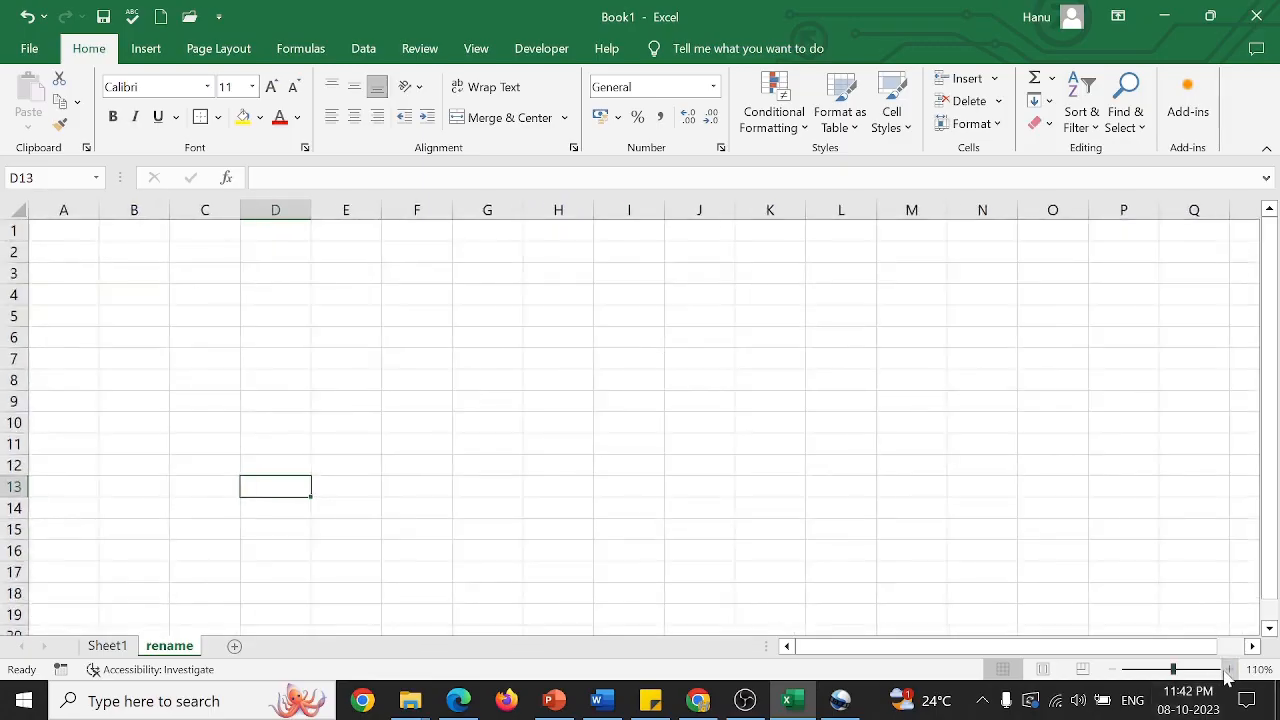
left_click(1228, 670)
left_click(1115, 669)
left_click(1115, 669)
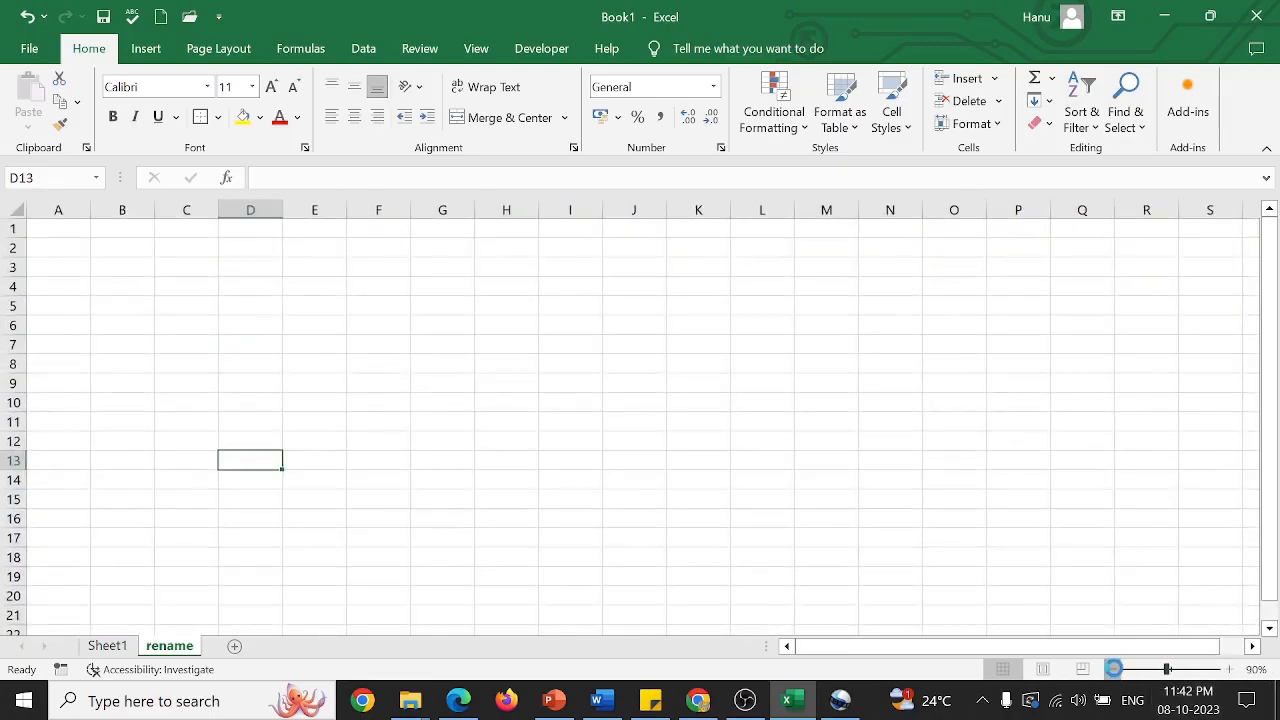
left_click(1115, 669)
left_click(1115, 669)
left_click(138, 648)
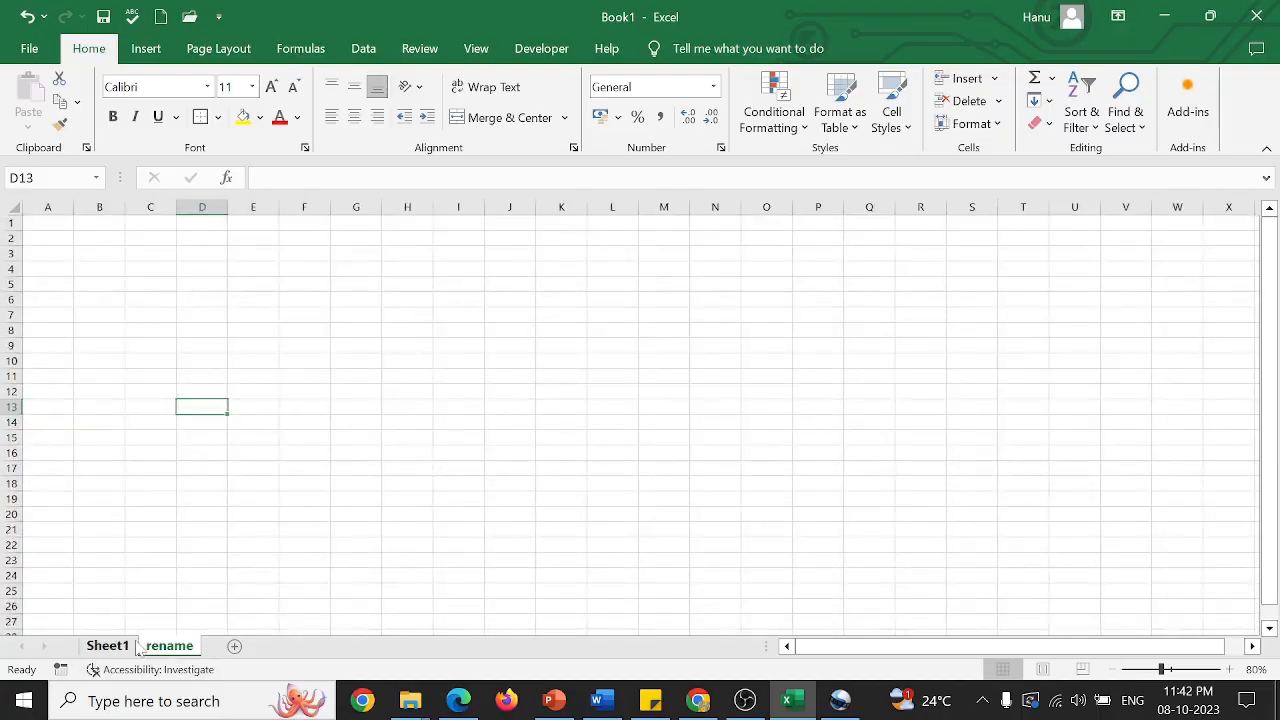
Step: Look at the Save As options for the workbook and return to the sheet without saving
key("ctrl+s")
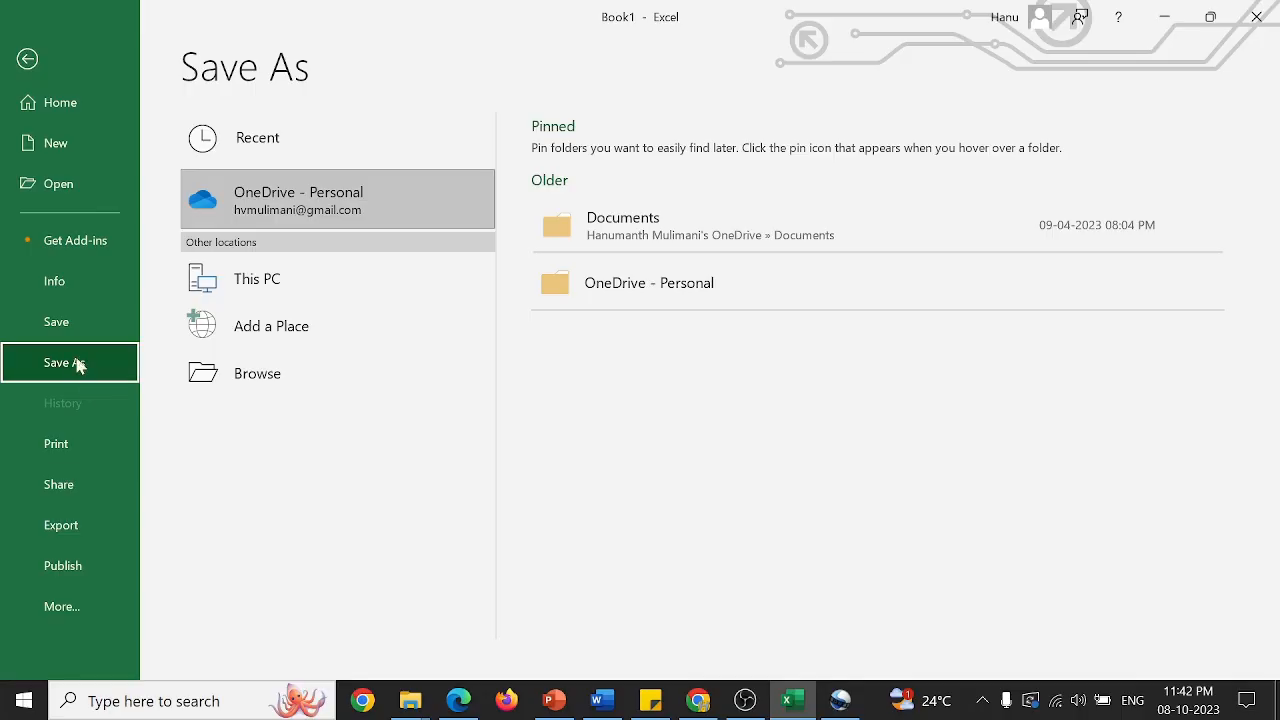
key("Escape")
left_click(24, 50)
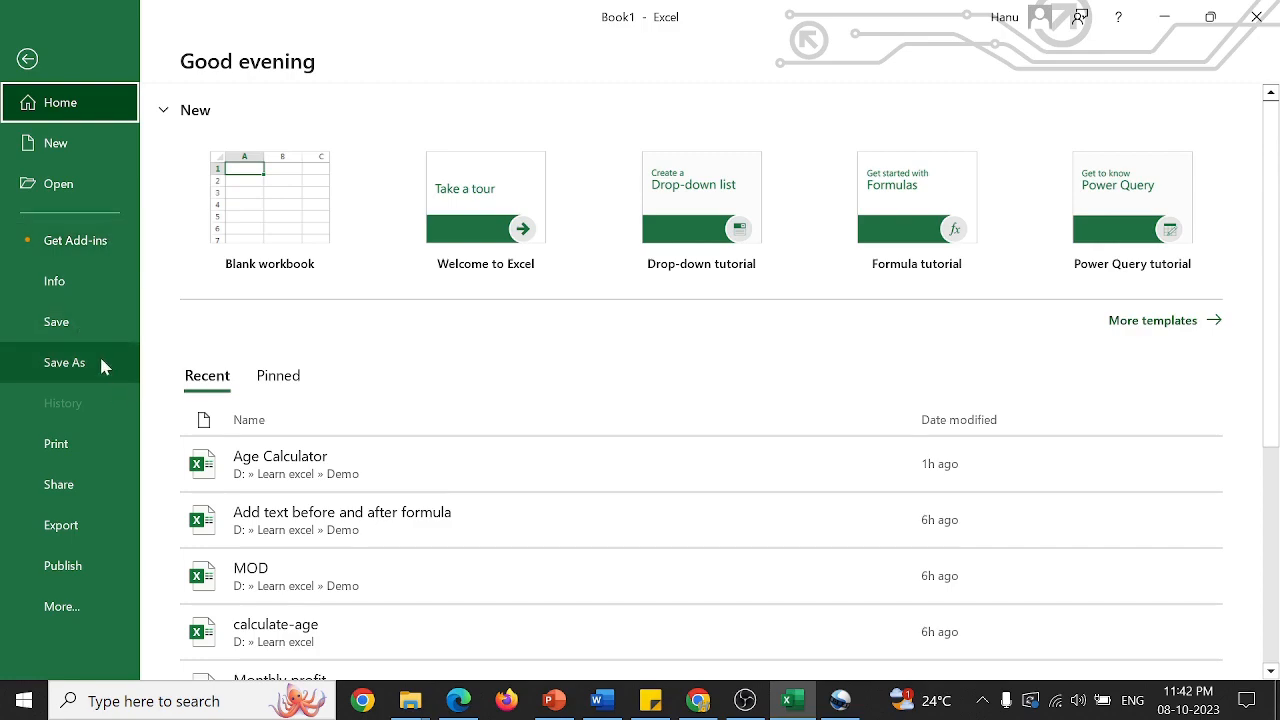
key("Escape")
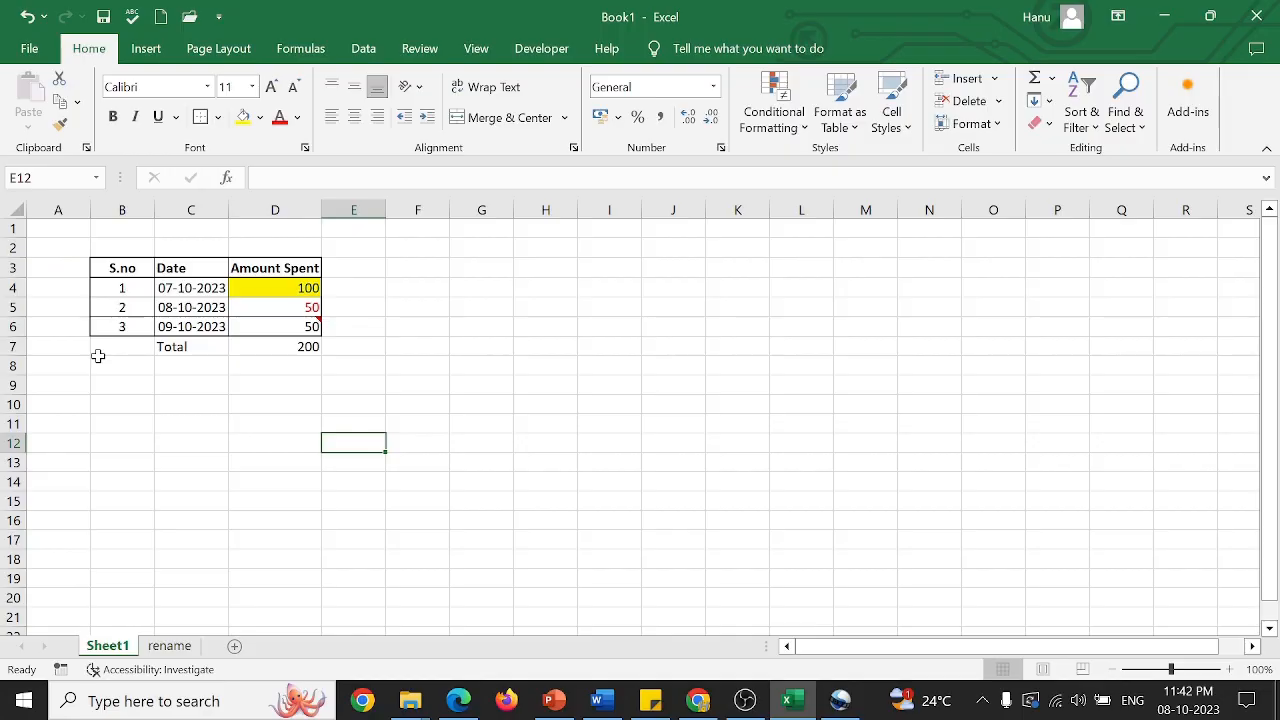
key("Up")
key("Up")
key("Up")
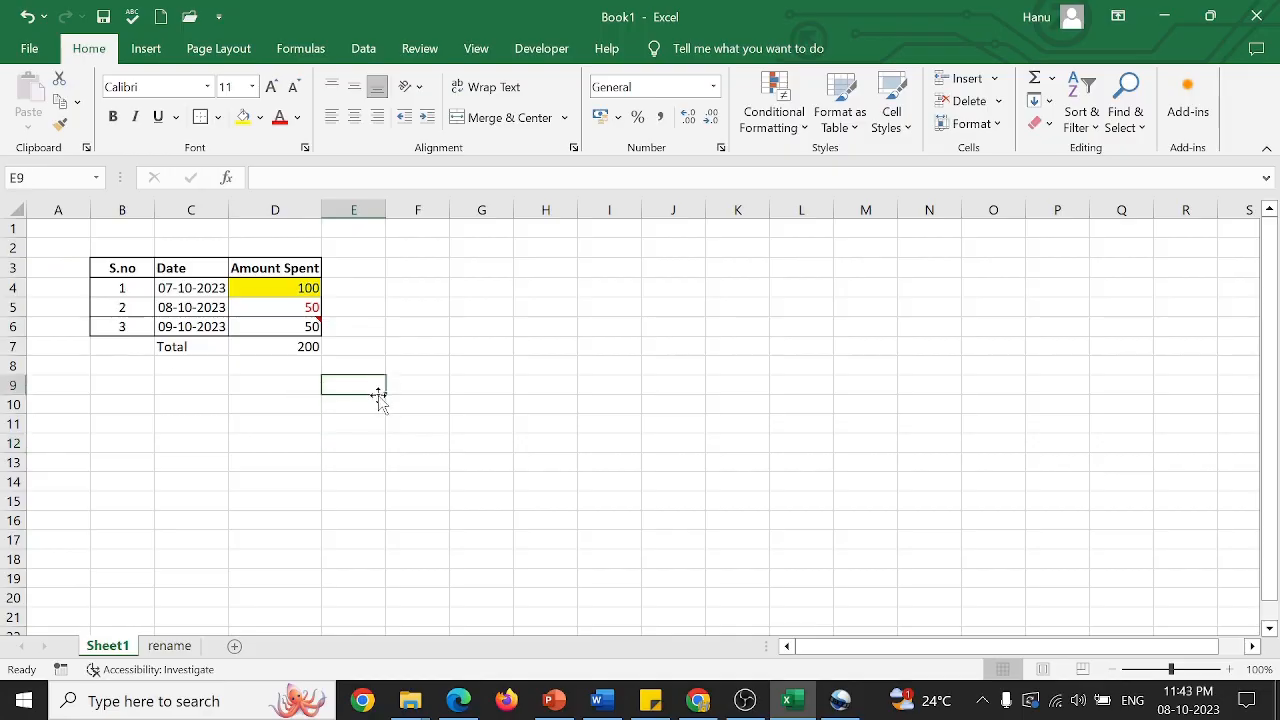